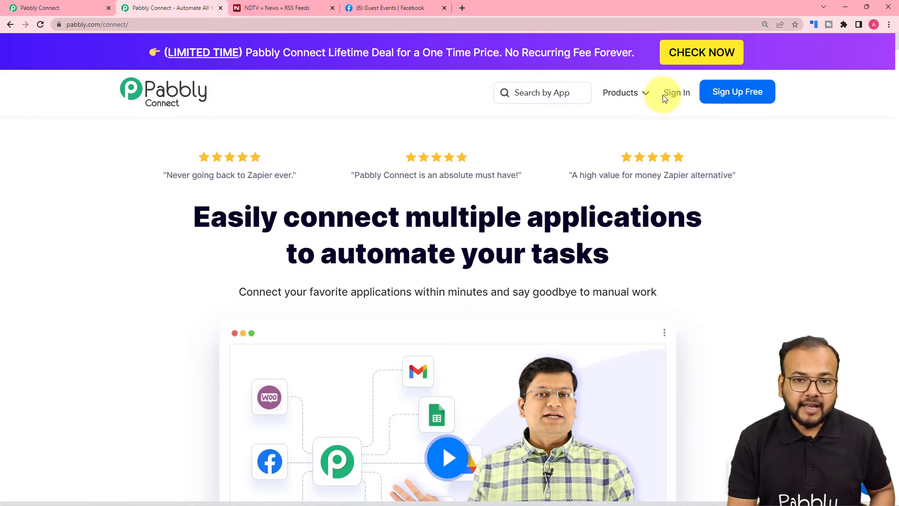
Switch to the Pabbly Connect dashboard tab that lists the existing workflows.
{"action": "left_click", "coordinate": [87, 3]}
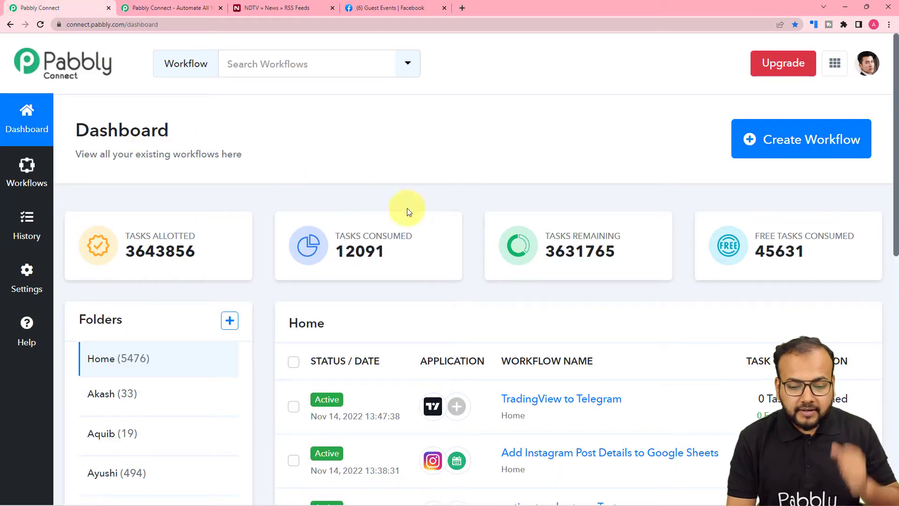
Create a new workflow named 'RSS Feeds on Facebook Page'.
{"action": "left_click", "coordinate": [802, 150]}
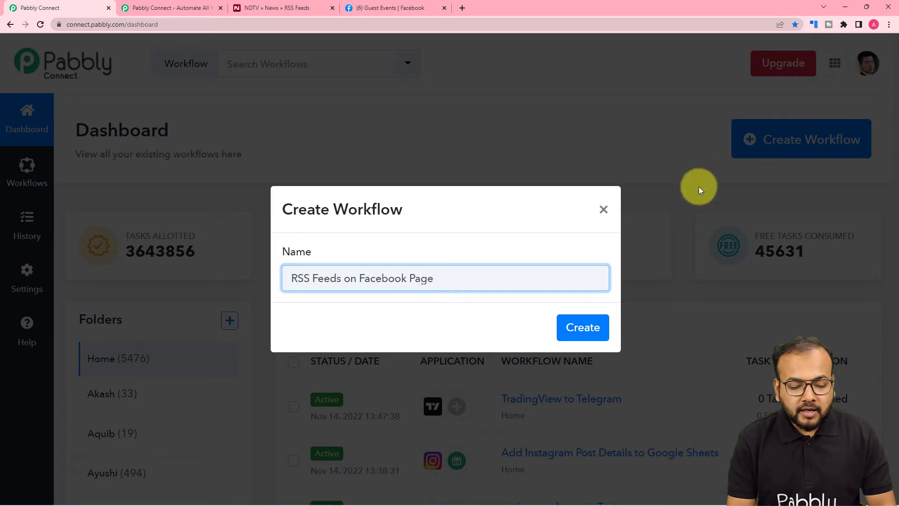
{"action": "left_click", "coordinate": [582, 326]}
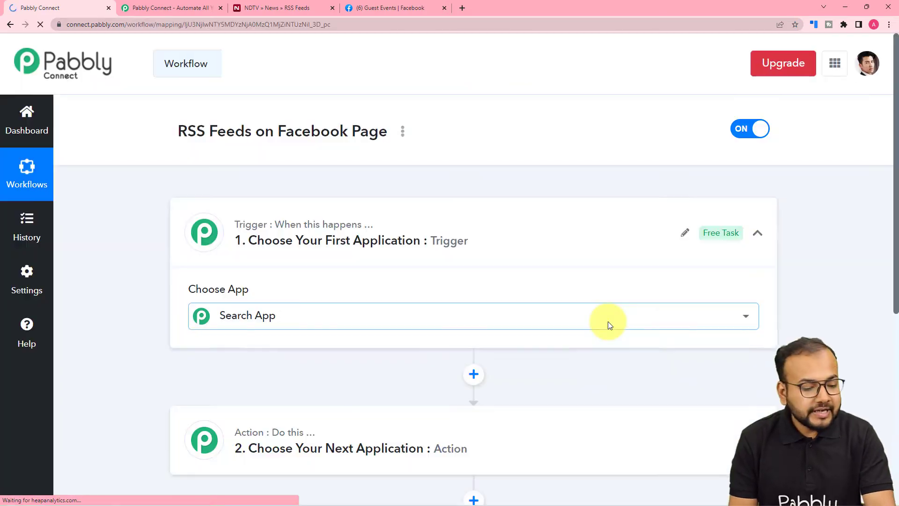
Collapse and re-expand the Trigger step so the Choose App search and app grid appear.
{"action": "left_click", "coordinate": [608, 321]}
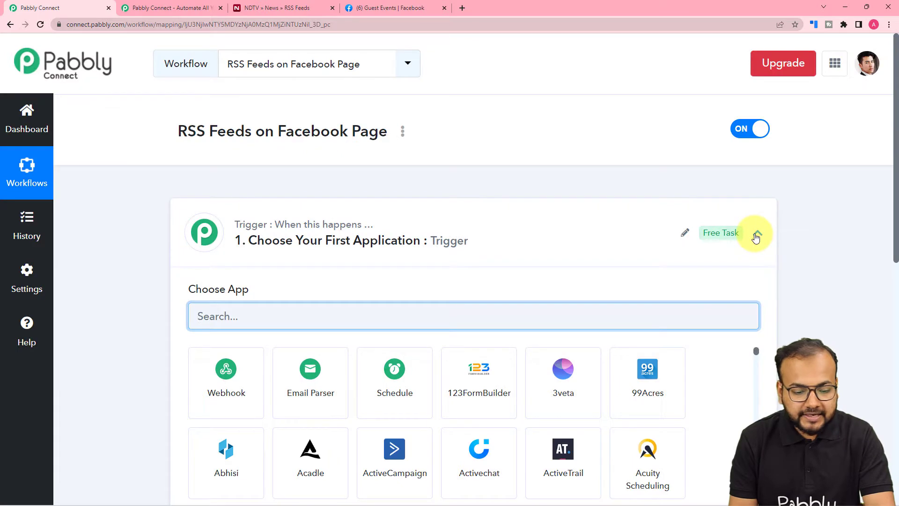
{"action": "left_click", "coordinate": [756, 234]}
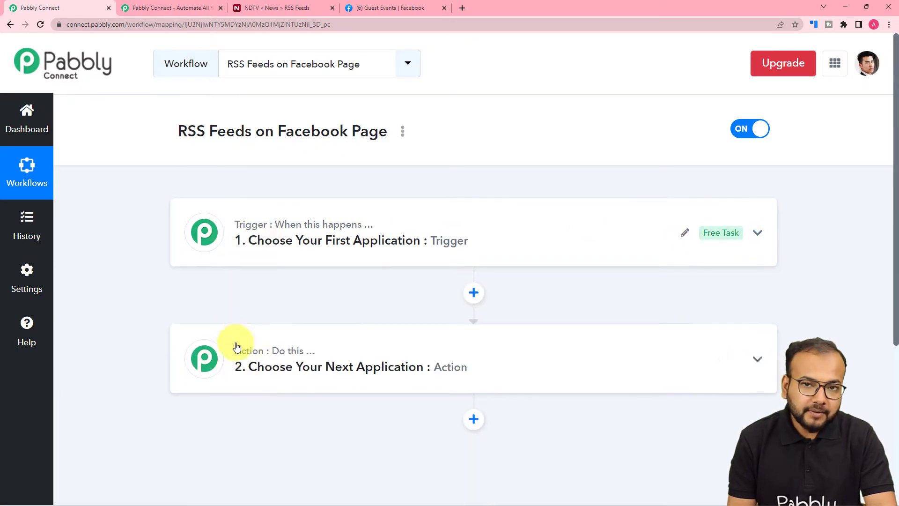
{"action": "mouse_move", "coordinate": [244, 355]}
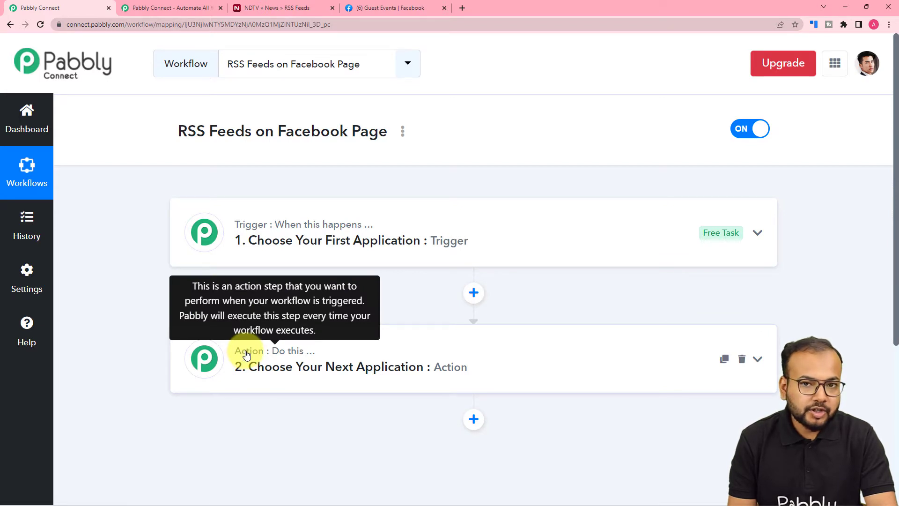
{"action": "left_click", "coordinate": [304, 260]}
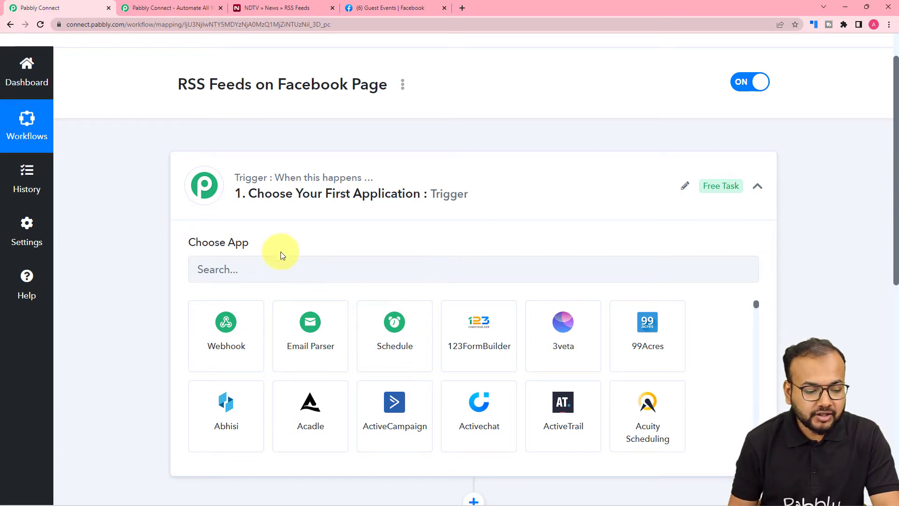
{"action": "scroll", "coordinate": [272, 259], "scroll_direction": "down", "scroll_amount": 8}
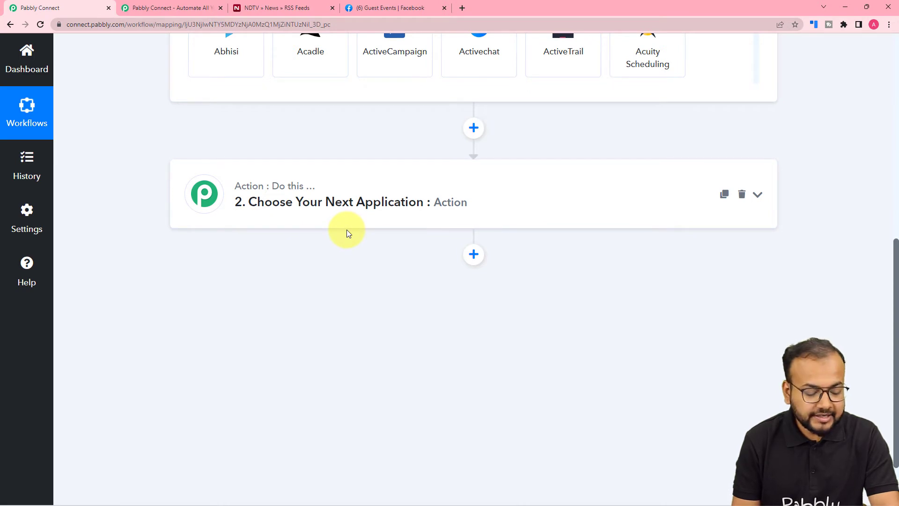
{"action": "scroll", "coordinate": [352, 229], "scroll_direction": "up", "scroll_amount": 8}
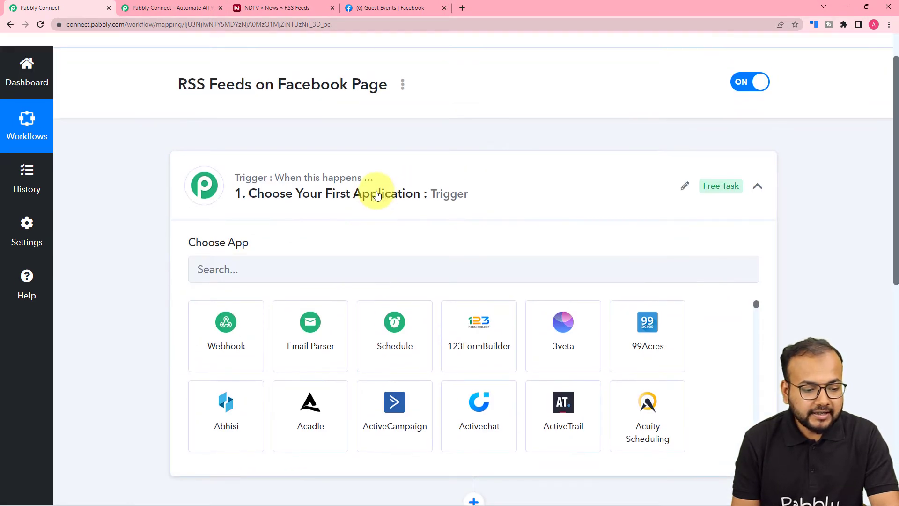
Search 'rss' and choose RSS as the trigger app.
{"action": "left_click", "coordinate": [282, 262]}
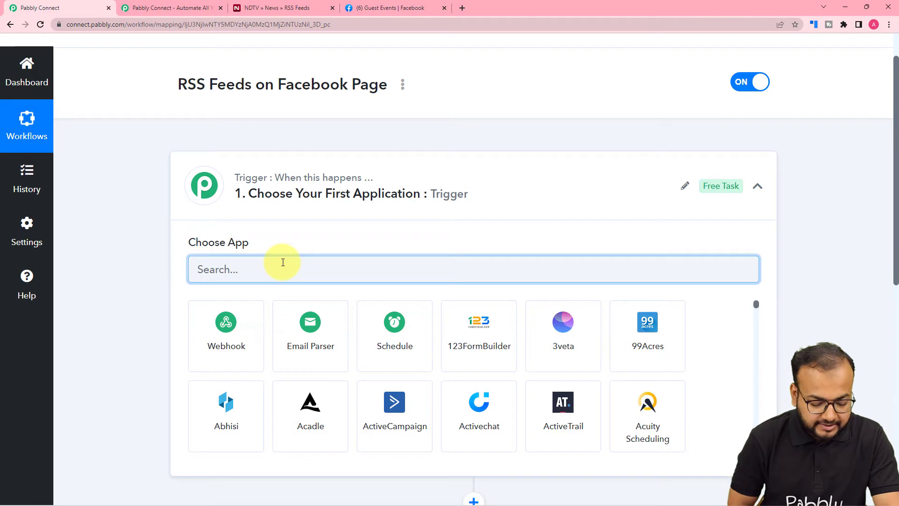
{"action": "type", "text": "rss"}
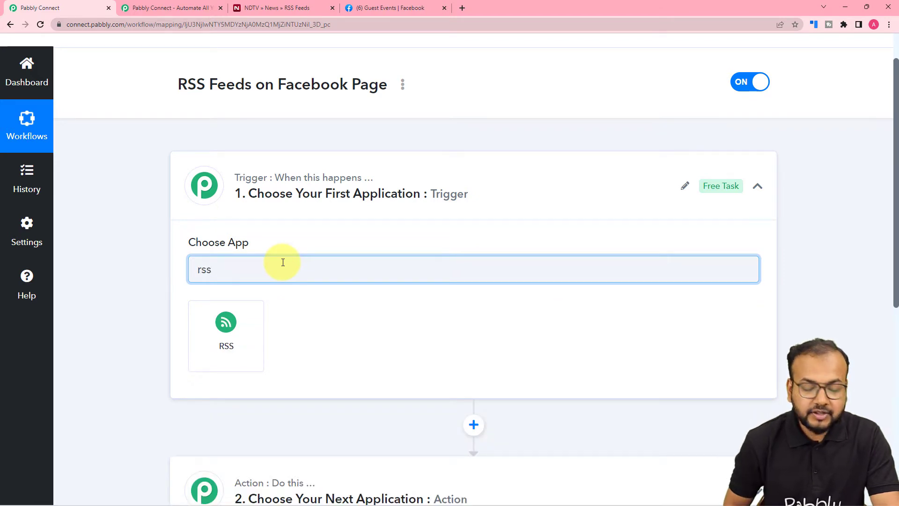
{"action": "left_click", "coordinate": [220, 358]}
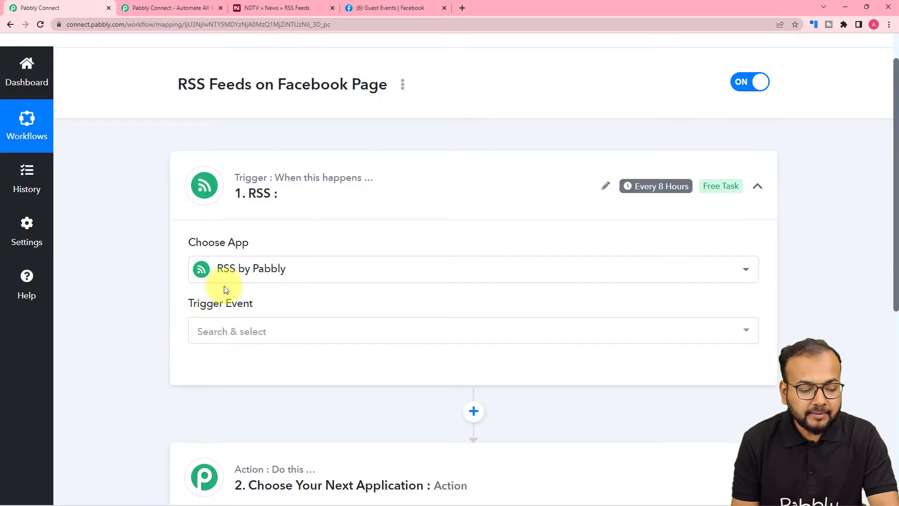
{"action": "scroll", "coordinate": [314, 288], "scroll_direction": "down", "scroll_amount": 3}
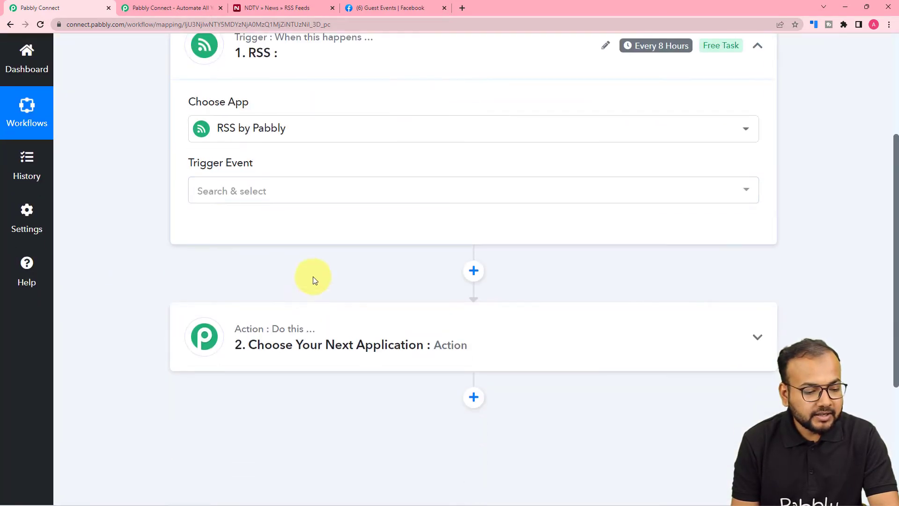
Set the trigger event to New Item in Feed and connect the RSS trigger.
{"action": "left_click", "coordinate": [231, 200]}
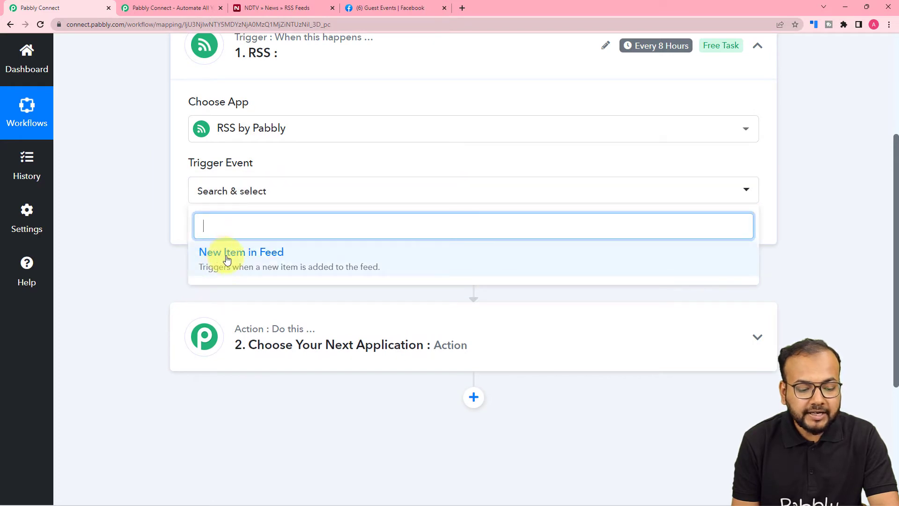
{"action": "left_click", "coordinate": [271, 265]}
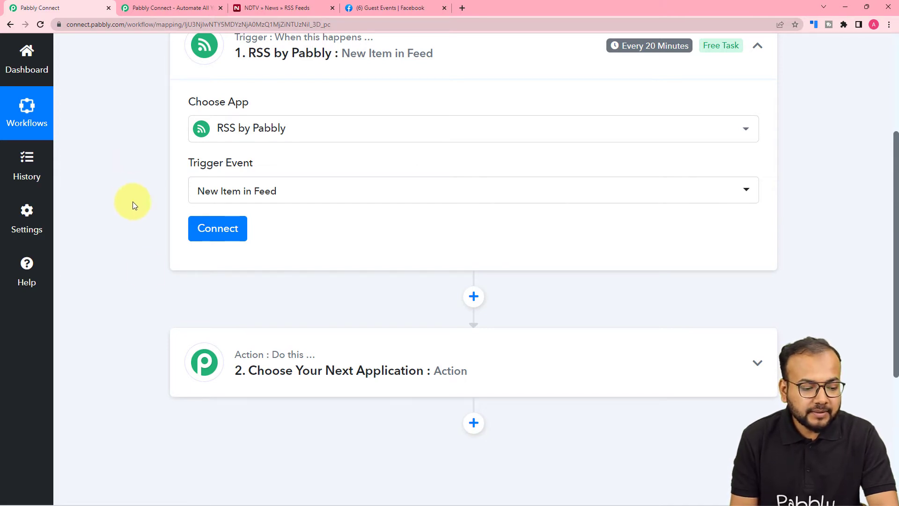
{"action": "left_click", "coordinate": [220, 233]}
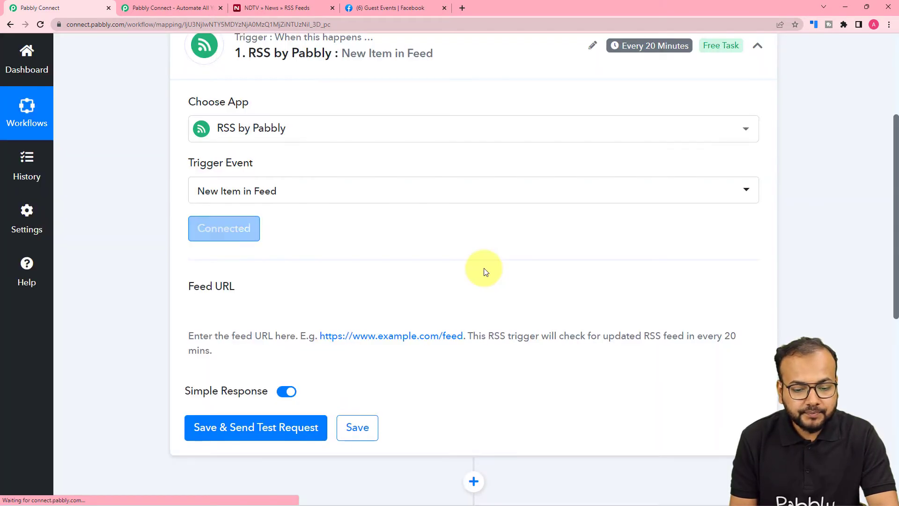
{"action": "scroll", "coordinate": [485, 268], "scroll_direction": "down", "scroll_amount": 3}
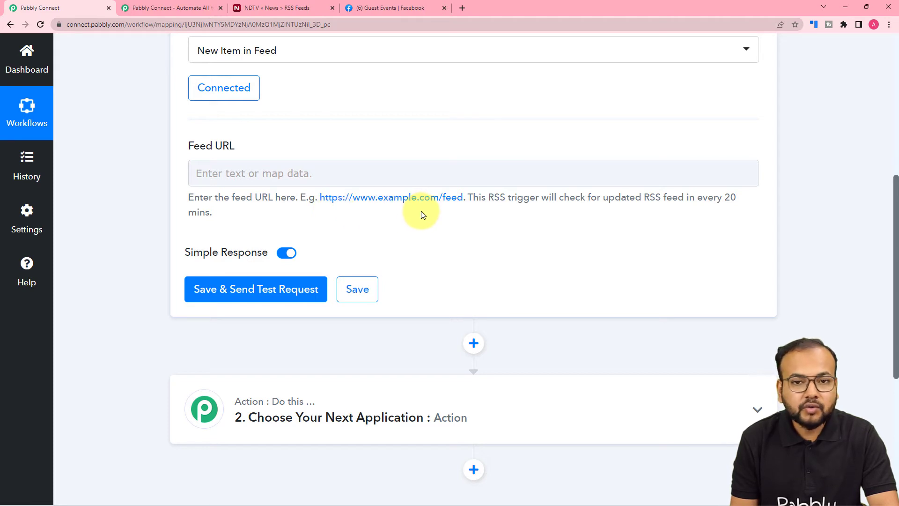
{"action": "left_click", "coordinate": [279, 10]}
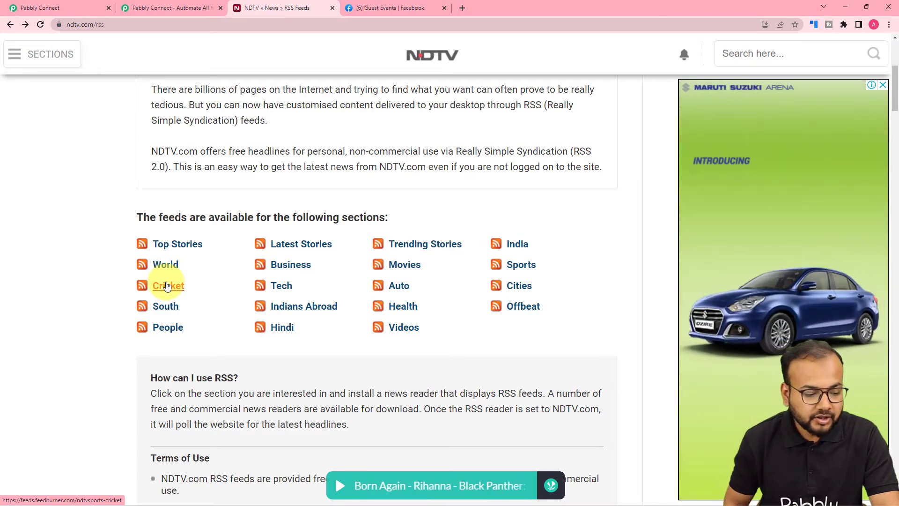
{"action": "right_click", "coordinate": [169, 289]}
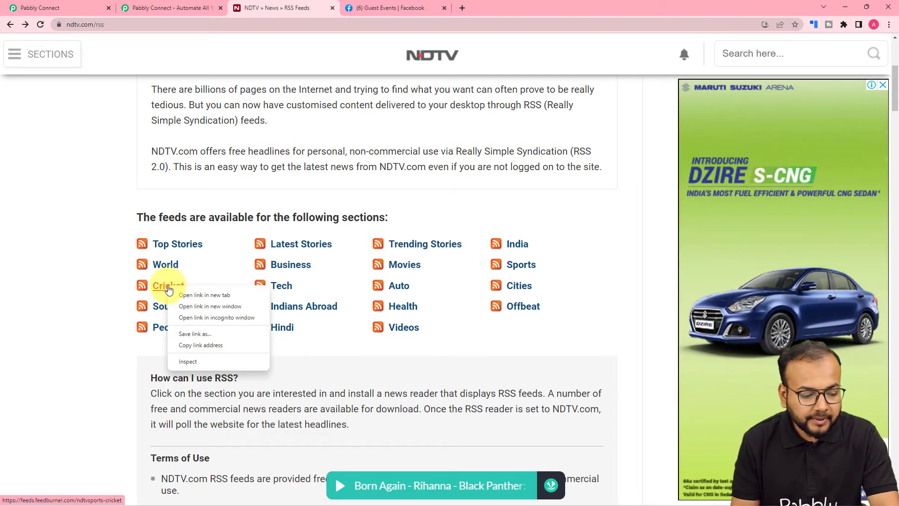
{"action": "left_click", "coordinate": [184, 345]}
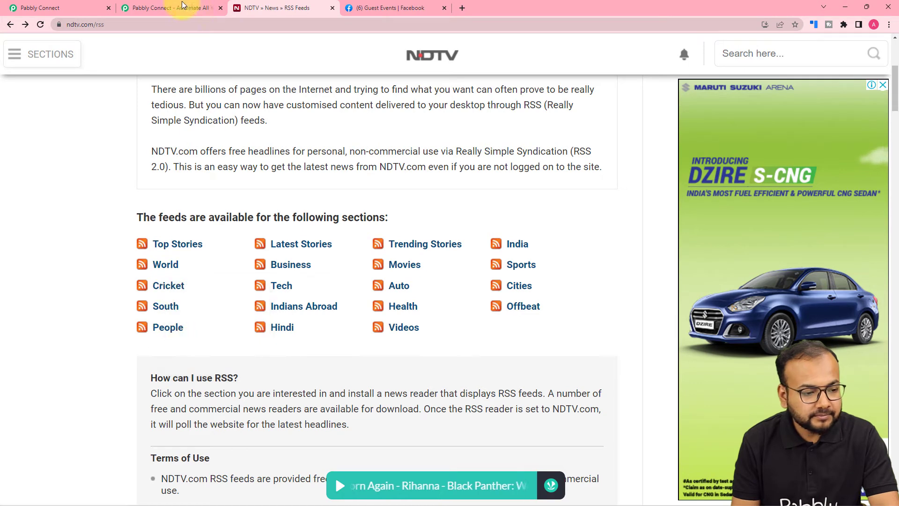
{"action": "left_click", "coordinate": [66, 8]}
{"action": "left_click", "coordinate": [225, 178]}
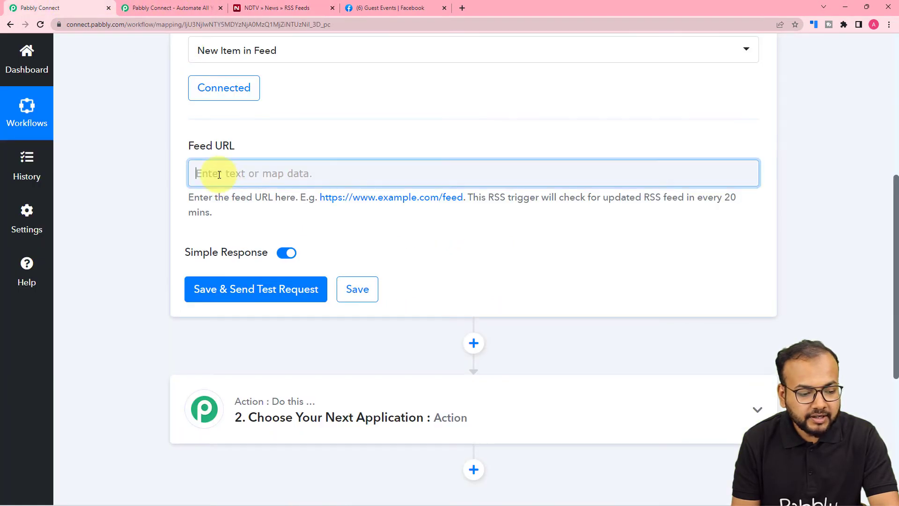
{"action": "right_click", "coordinate": [219, 174]}
{"action": "left_click", "coordinate": [253, 265]}
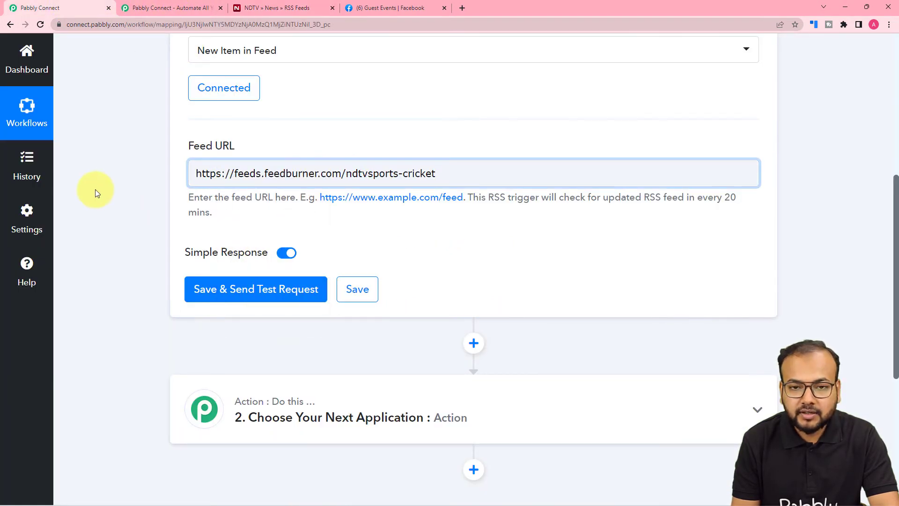
{"action": "left_click", "coordinate": [279, 10]}
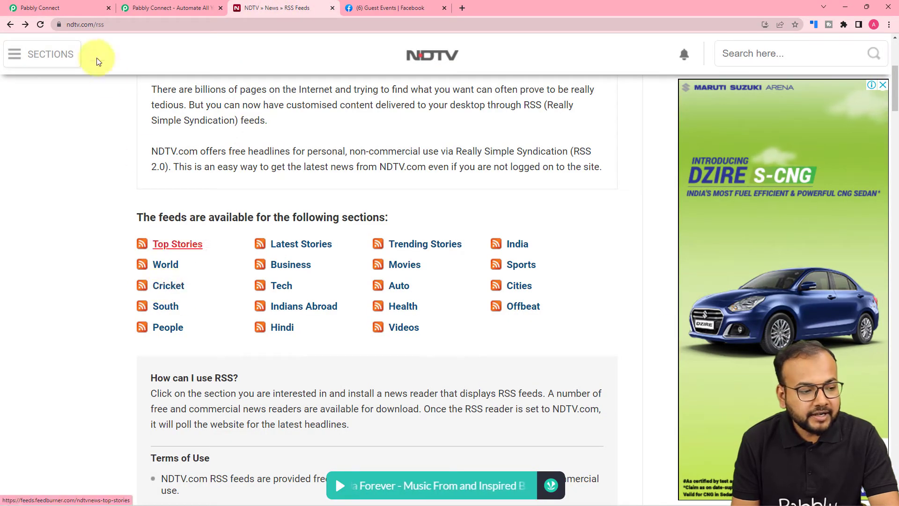
{"action": "left_click", "coordinate": [38, 8]}
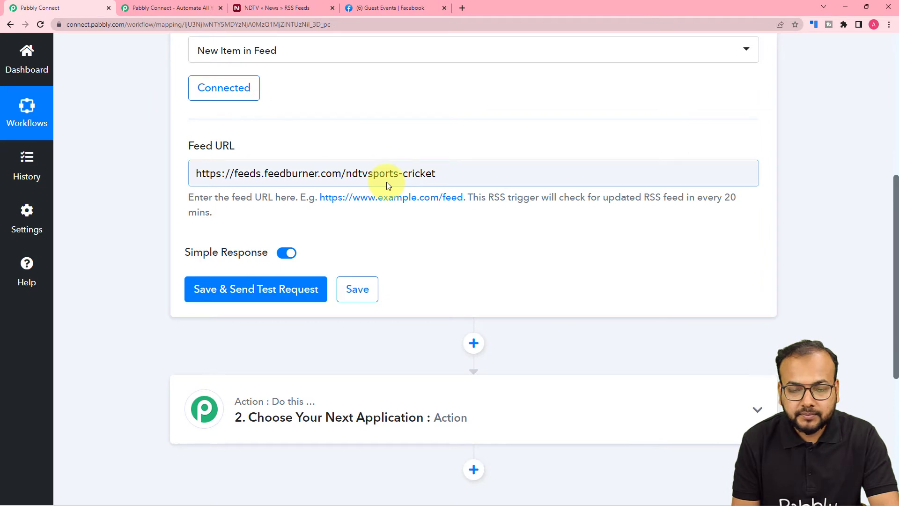
{"action": "scroll", "coordinate": [165, 192], "scroll_direction": "down", "scroll_amount": 3}
Save the RSS trigger, fetch a test item, and compare its title with NDTV's Cricket feed.
{"action": "left_click", "coordinate": [204, 150]}
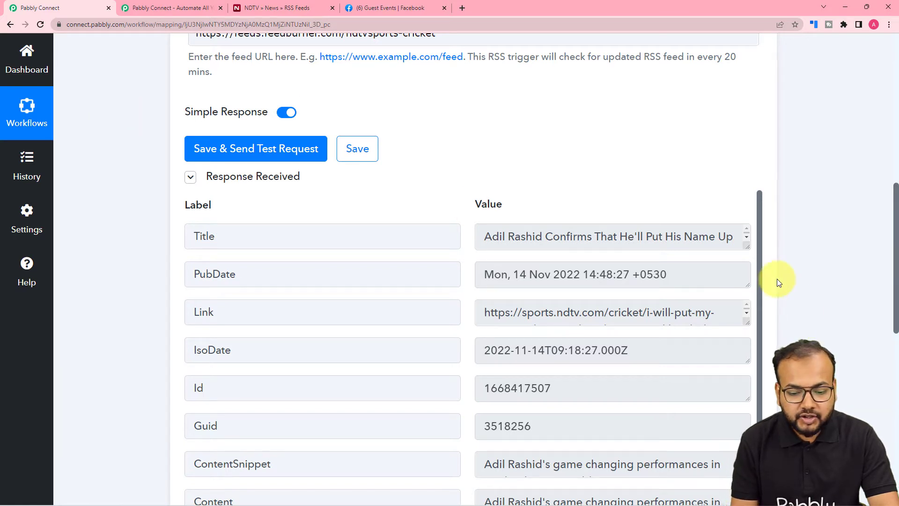
{"action": "left_click_drag", "start_coordinate": [748, 247], "coordinate": [748, 347]}
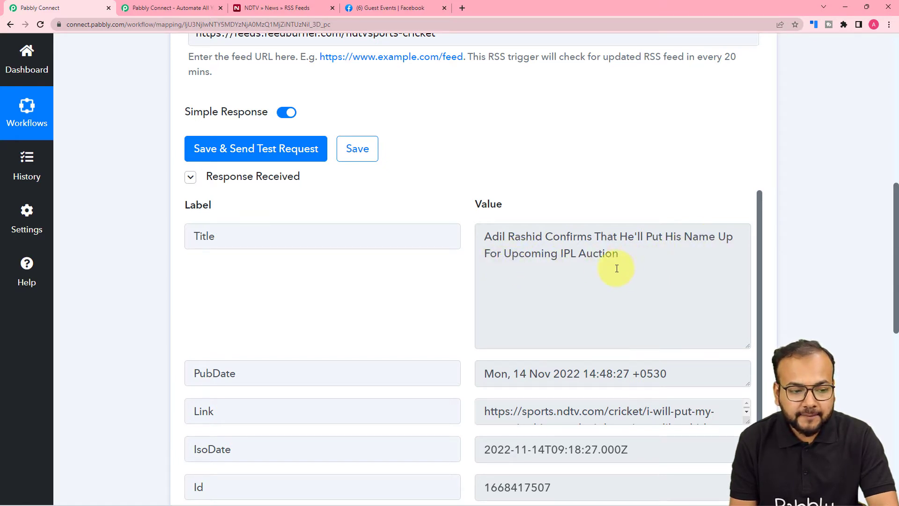
{"action": "left_click", "coordinate": [289, 9]}
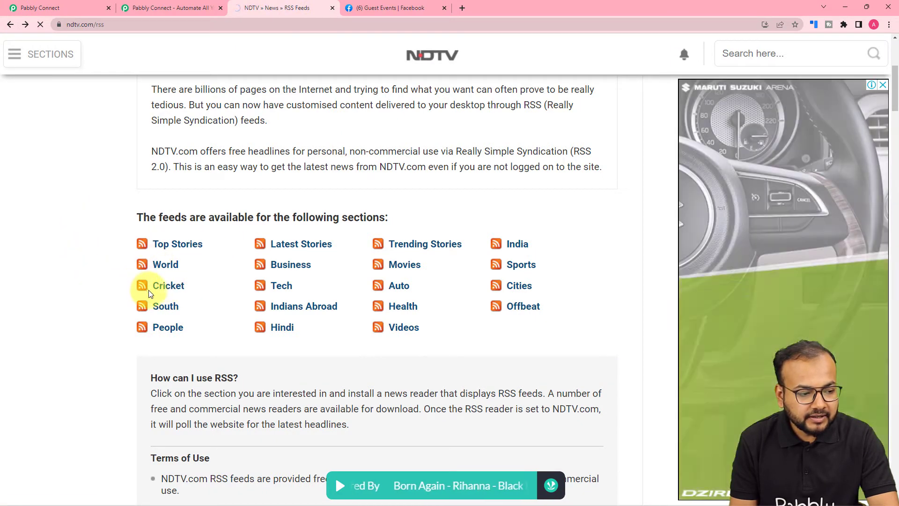
{"action": "left_click", "coordinate": [146, 286]}
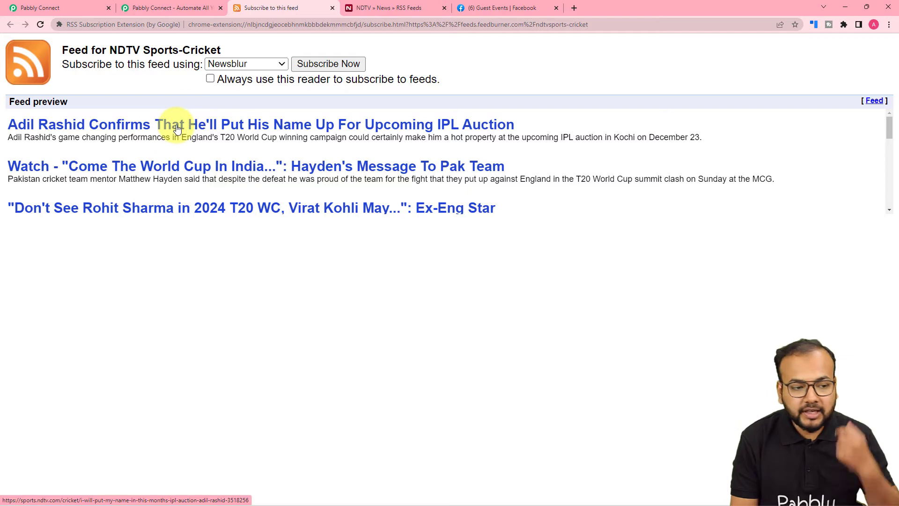
{"action": "left_click", "coordinate": [68, 9]}
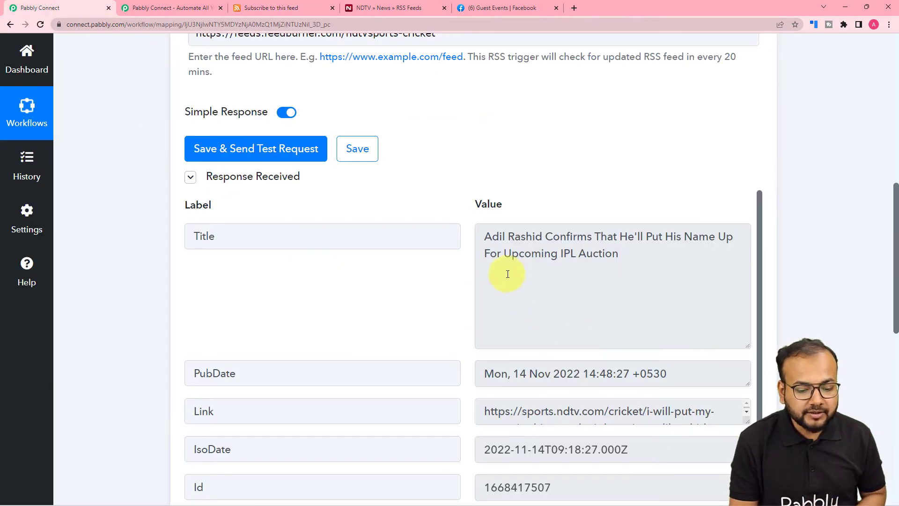
Enlarge the Link and Content response fields to read the Adil Rashid article in full.
{"action": "scroll", "coordinate": [522, 317], "scroll_direction": "down", "scroll_amount": 2}
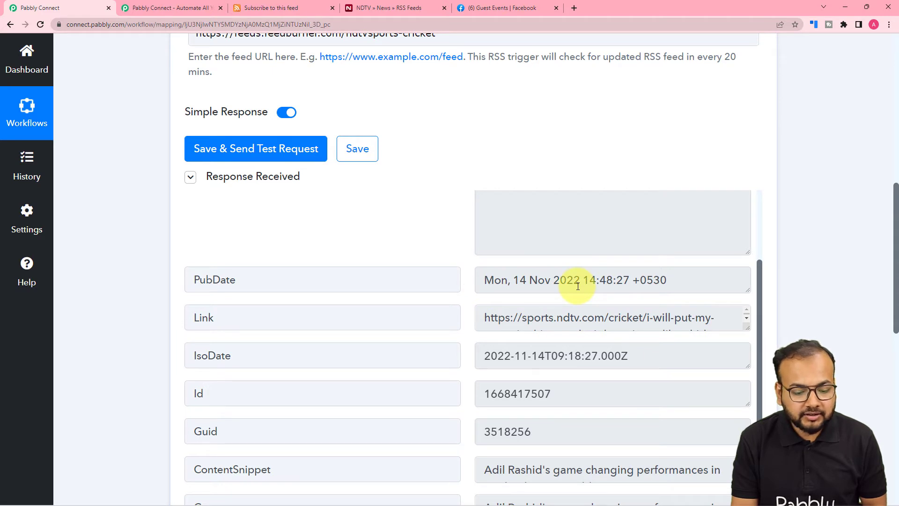
{"action": "scroll", "coordinate": [579, 288], "scroll_direction": "down", "scroll_amount": 1}
{"action": "left_click_drag", "start_coordinate": [748, 298], "coordinate": [748, 357]}
{"action": "scroll", "coordinate": [295, 324], "scroll_direction": "down", "scroll_amount": 1}
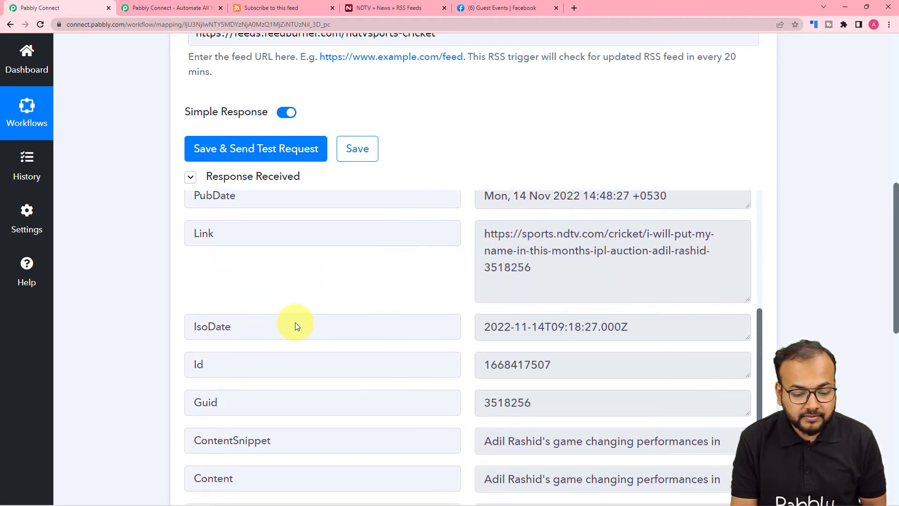
{"action": "scroll", "coordinate": [111, 301], "scroll_direction": "down", "scroll_amount": 3}
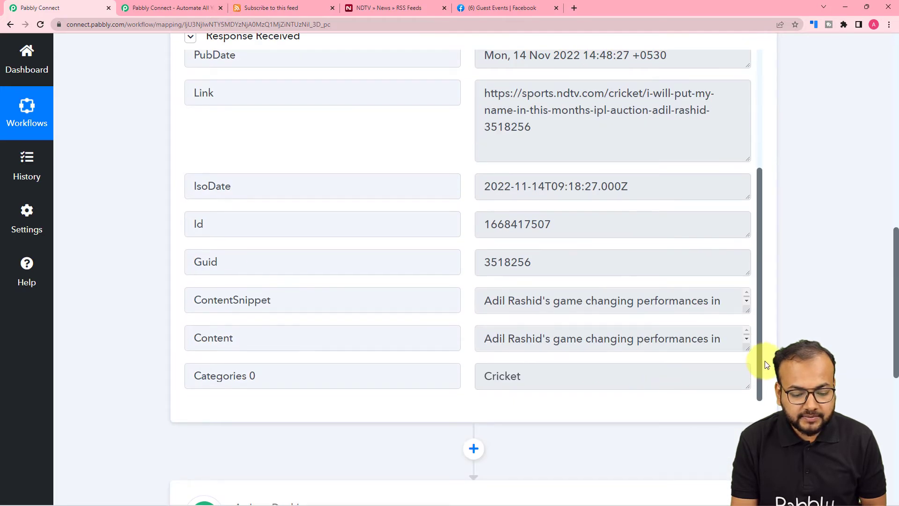
{"action": "left_click_drag", "start_coordinate": [744, 346], "coordinate": [746, 389]}
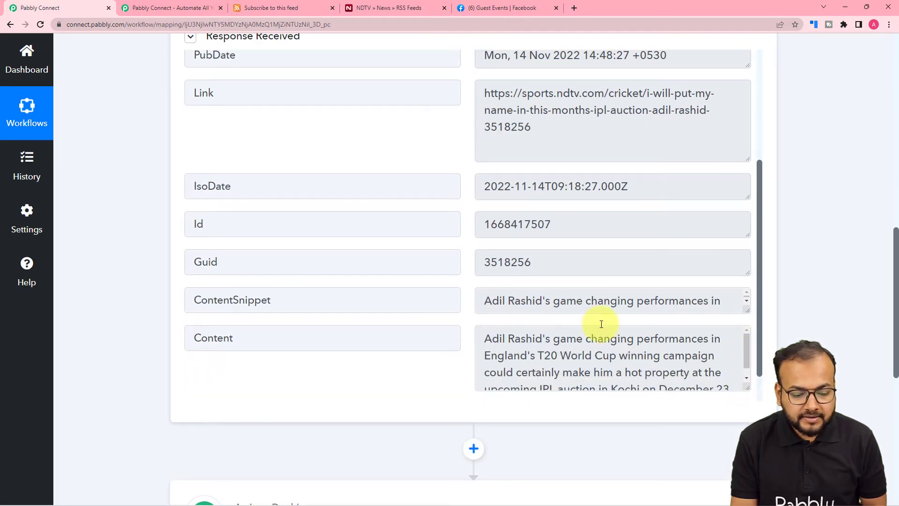
{"action": "scroll", "coordinate": [367, 303], "scroll_direction": "down", "scroll_amount": 1}
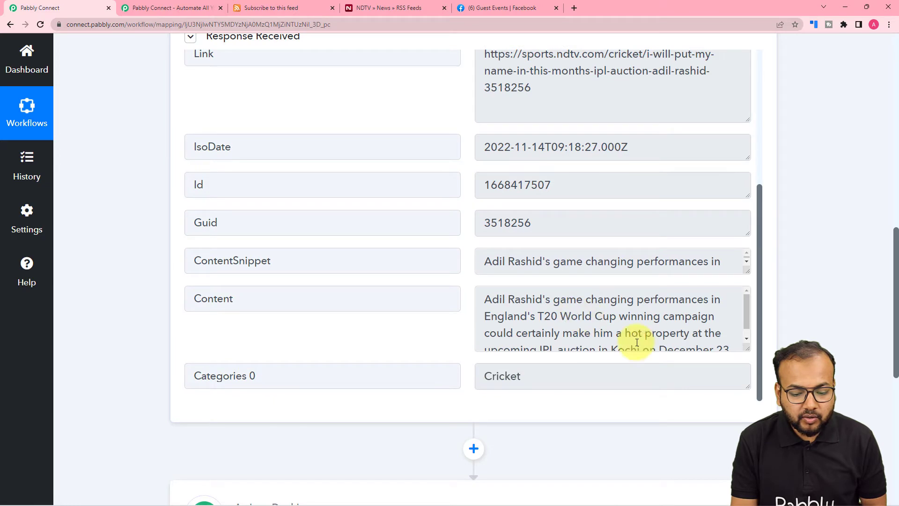
{"action": "left_click", "coordinate": [746, 335]}
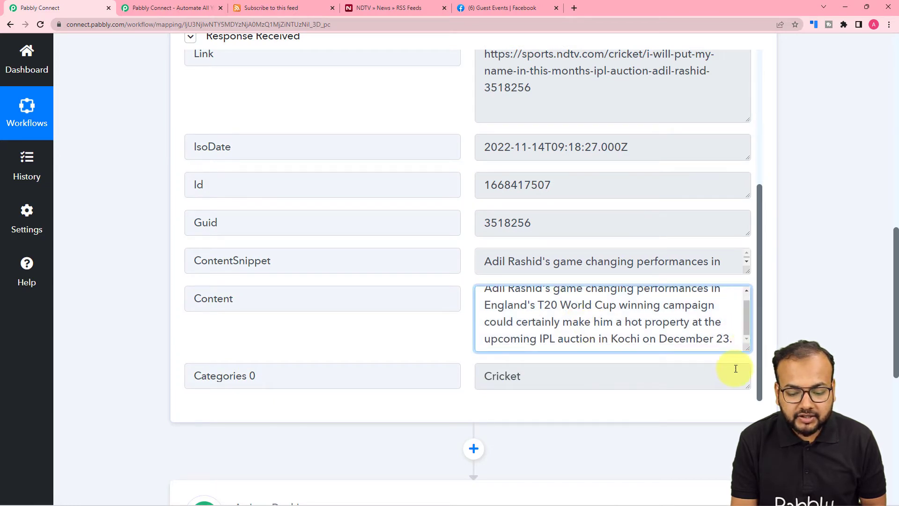
{"action": "left_click_drag", "start_coordinate": [745, 347], "coordinate": [747, 392]}
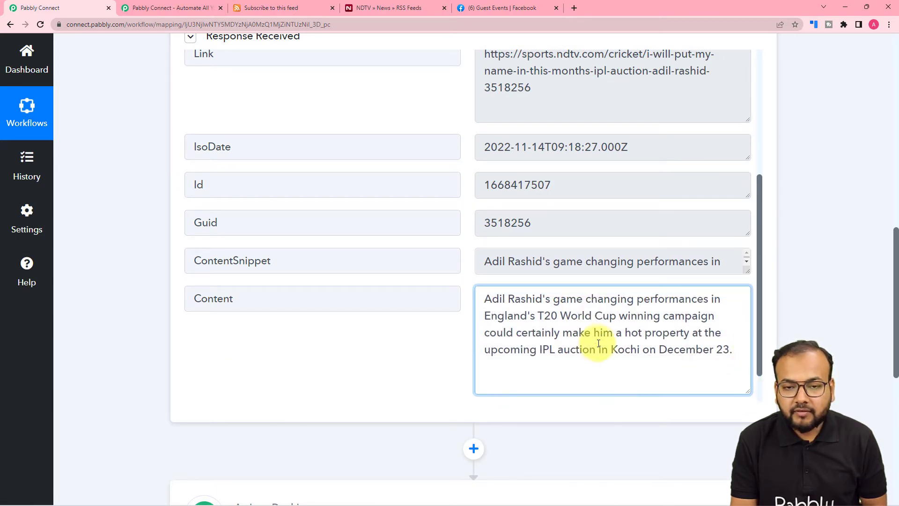
{"action": "scroll", "coordinate": [117, 231], "scroll_direction": "down", "scroll_amount": 3}
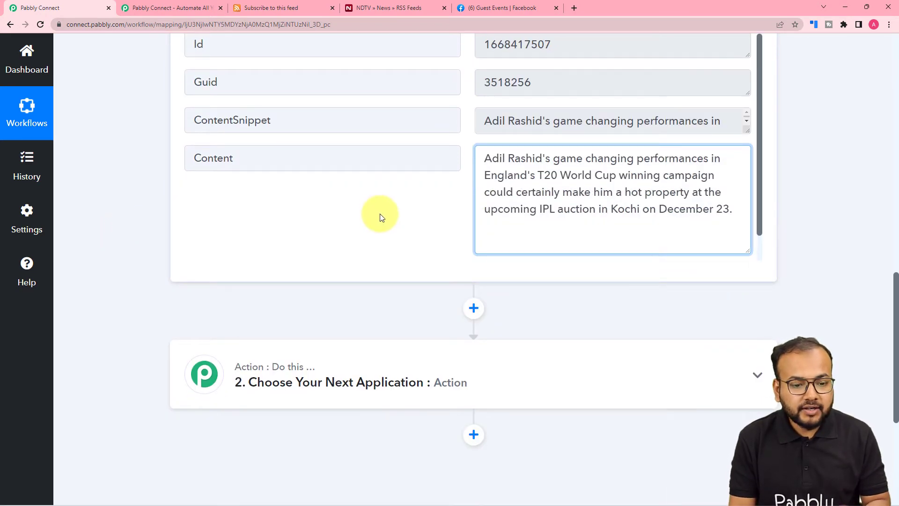
{"action": "scroll", "coordinate": [391, 205], "scroll_direction": "down", "scroll_amount": 1}
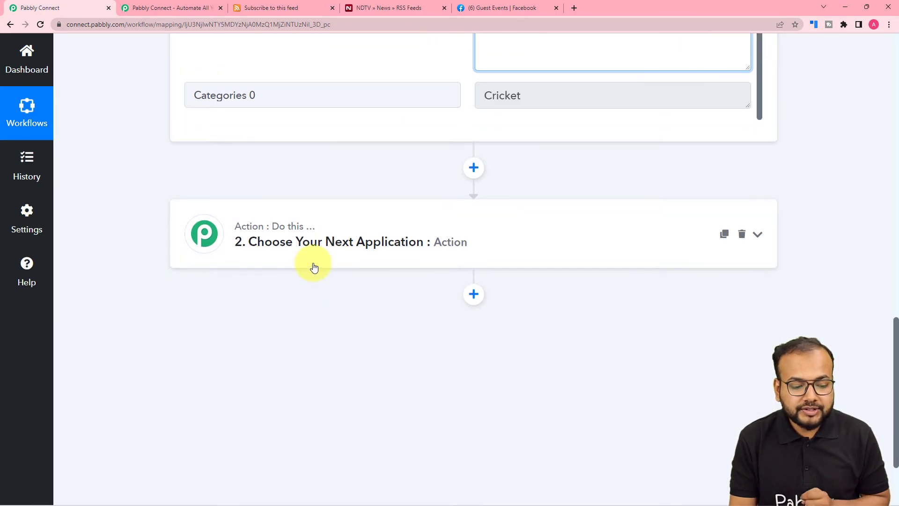
{"action": "left_click", "coordinate": [313, 267]}
Make the action step Facebook Pages with the Create Page Post event.
{"action": "left_click", "coordinate": [304, 179]}
{"action": "type", "text": "face"}
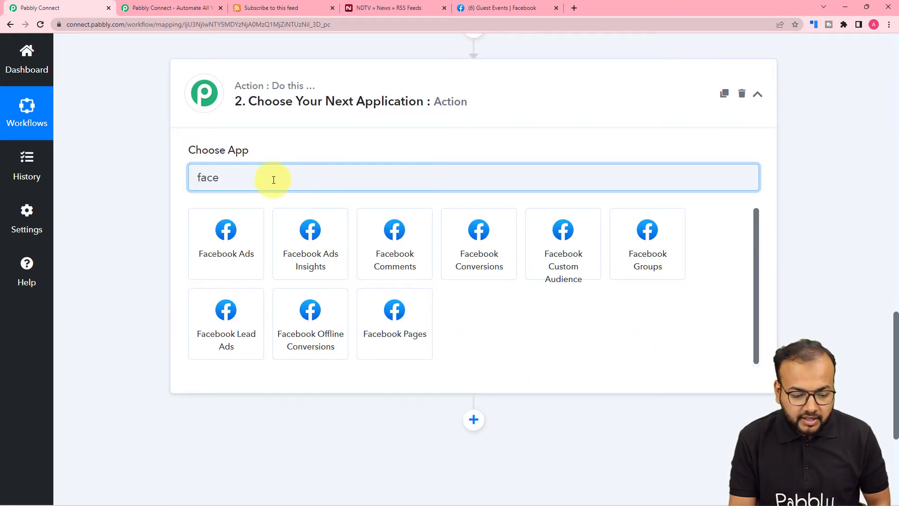
{"action": "left_click", "coordinate": [398, 350]}
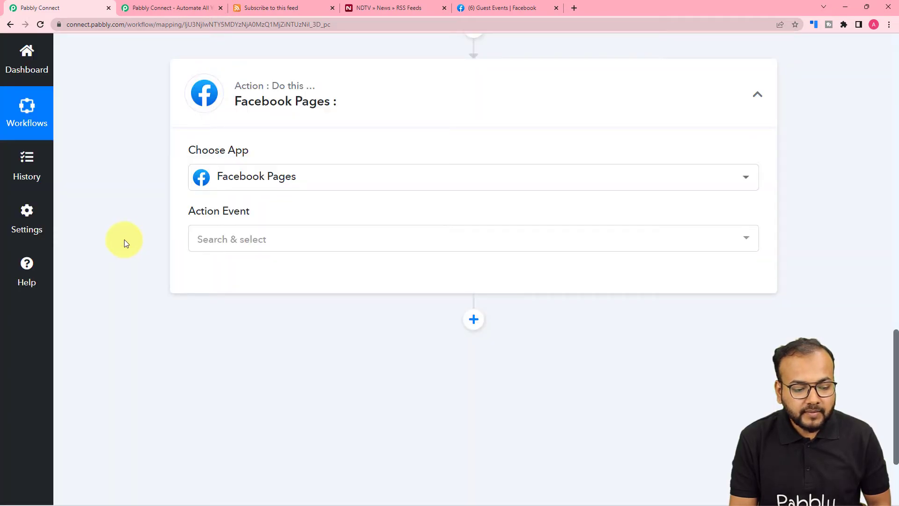
{"action": "left_click", "coordinate": [221, 241]}
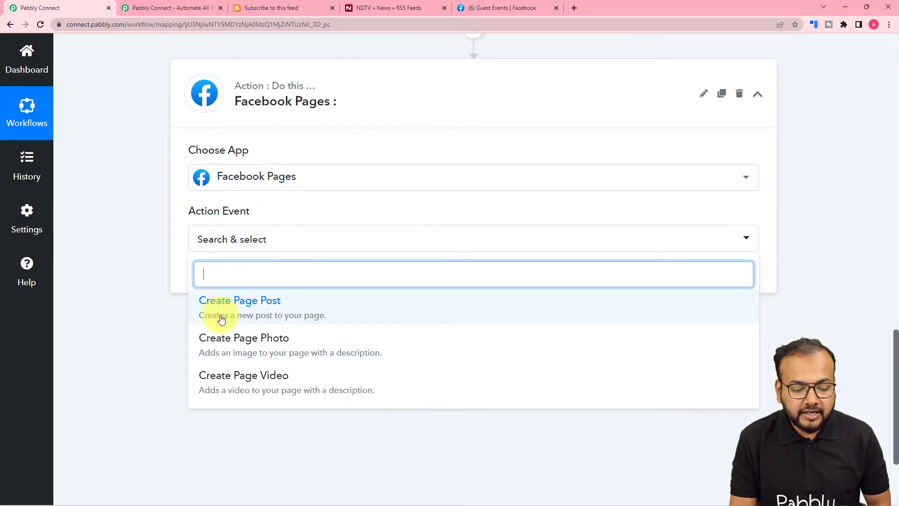
{"action": "left_click", "coordinate": [275, 318]}
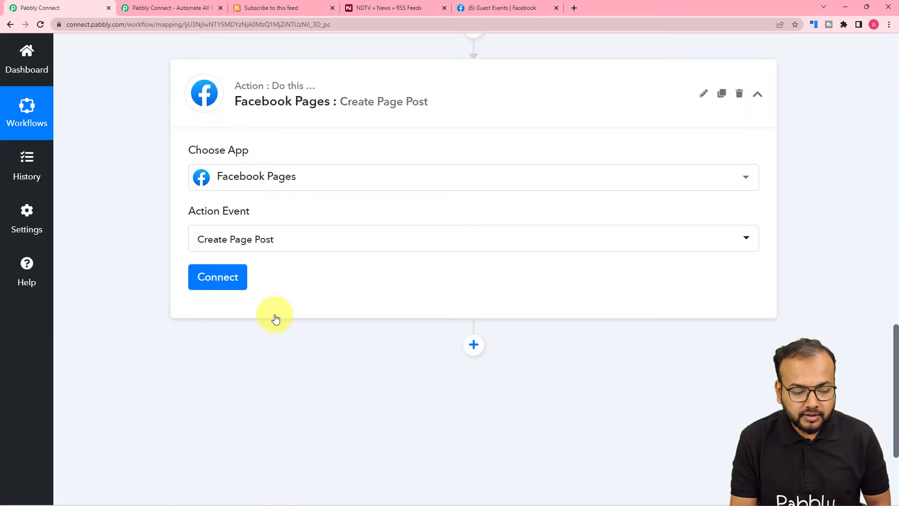
Add and authorize a new Facebook Pages connection using the previously linked account.
{"action": "left_click", "coordinate": [217, 281]}
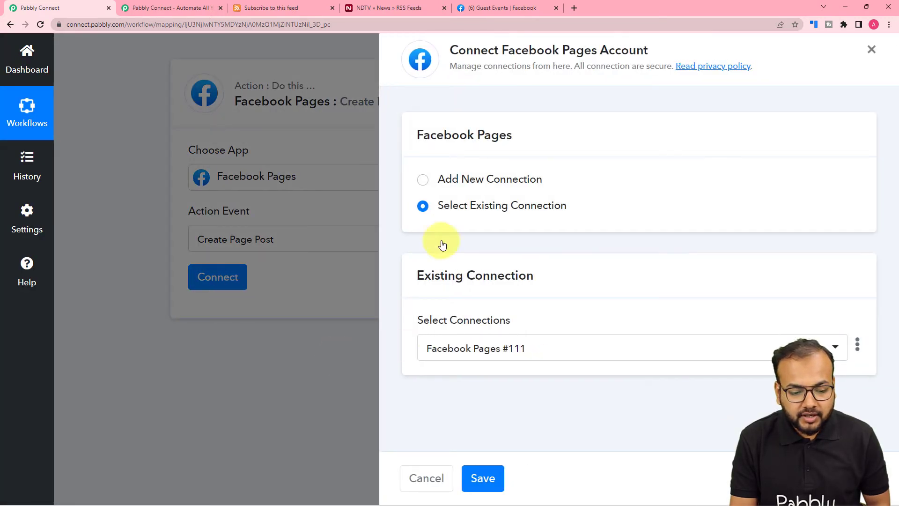
{"action": "left_click", "coordinate": [423, 180]}
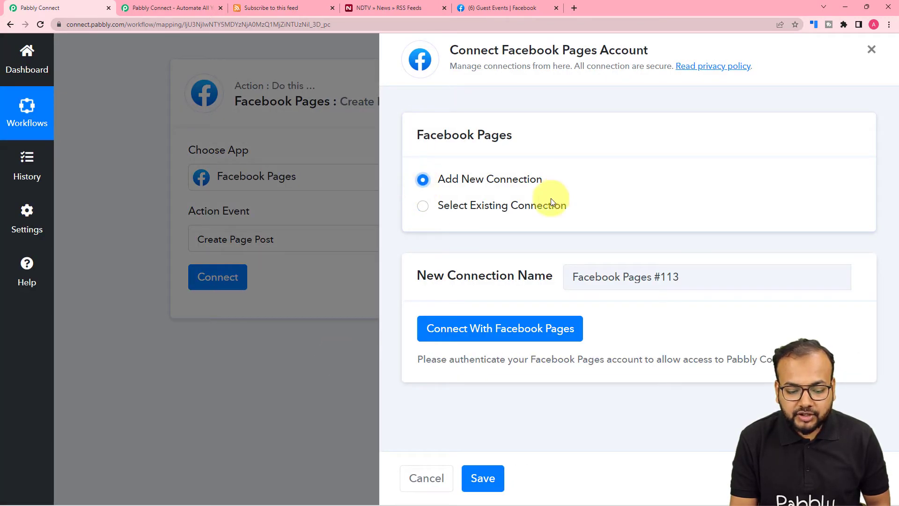
{"action": "left_click", "coordinate": [463, 328]}
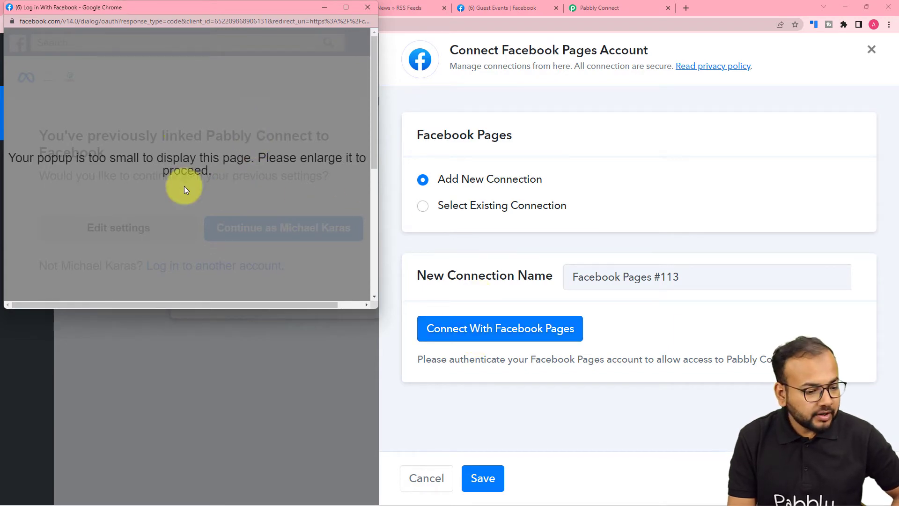
{"action": "left_click", "coordinate": [344, 11]}
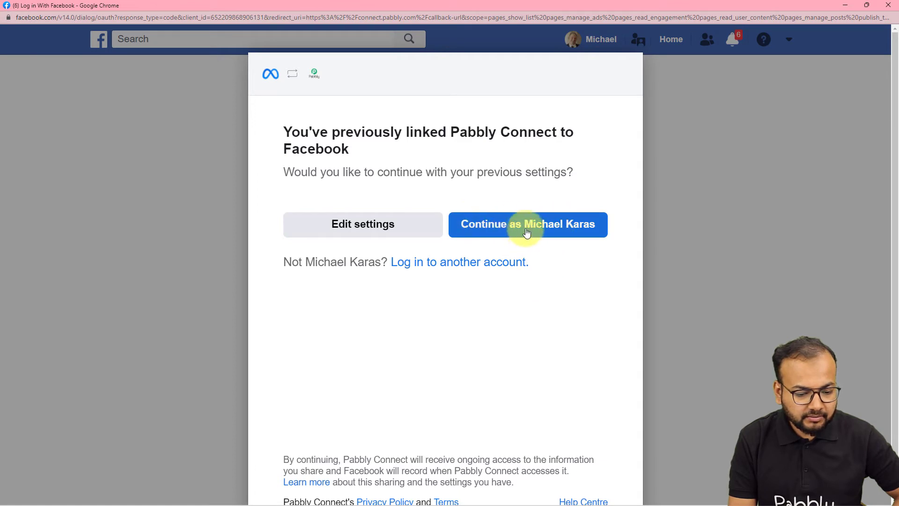
{"action": "left_click", "coordinate": [524, 225]}
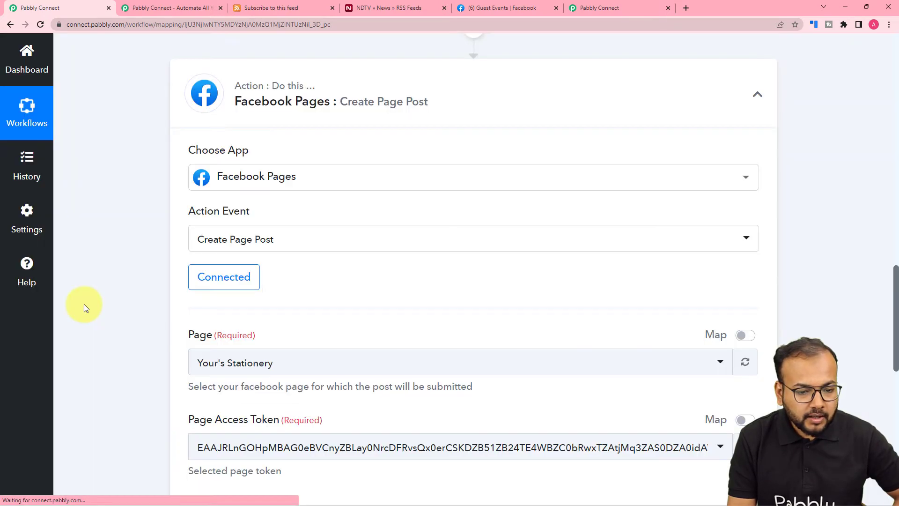
Check the Guest Events Facebook page, then choose Guest Events as the posting Page.
{"action": "scroll", "coordinate": [85, 304], "scroll_direction": "down", "scroll_amount": 1}
{"action": "scroll", "coordinate": [85, 305], "scroll_direction": "down", "scroll_amount": 3}
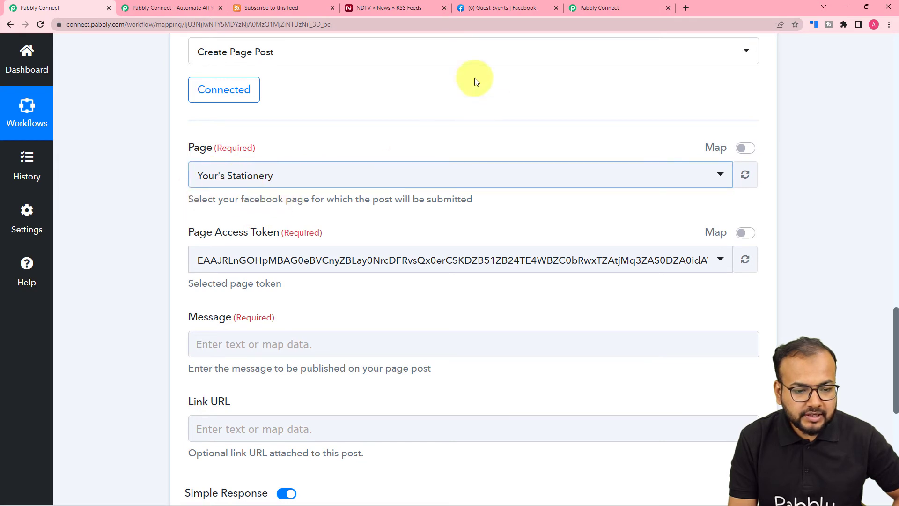
{"action": "left_click", "coordinate": [497, 10]}
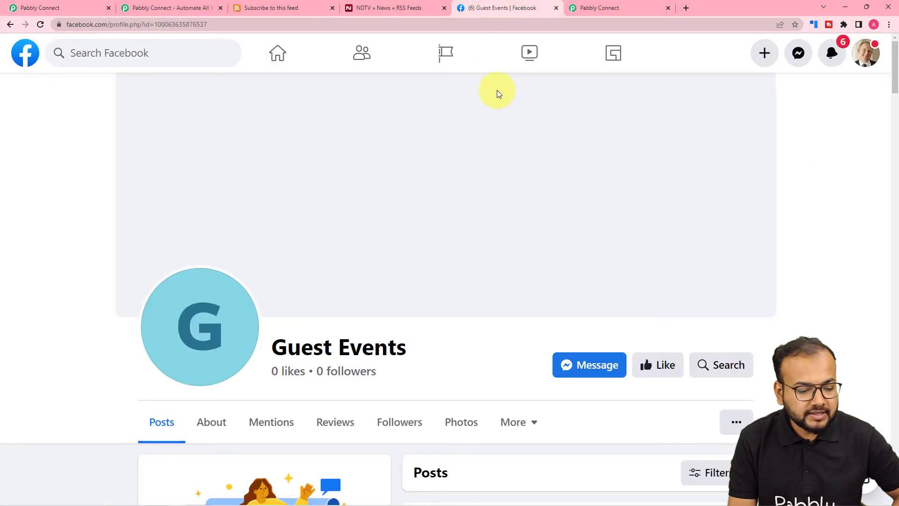
{"action": "scroll", "coordinate": [322, 247], "scroll_direction": "down", "scroll_amount": 2}
{"action": "scroll", "coordinate": [321, 249], "scroll_direction": "down", "scroll_amount": 1}
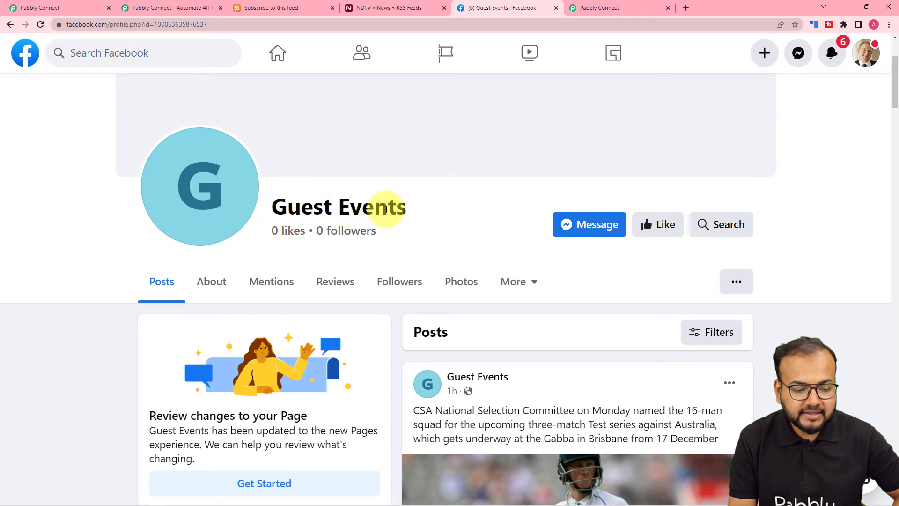
{"action": "left_click", "coordinate": [77, 8]}
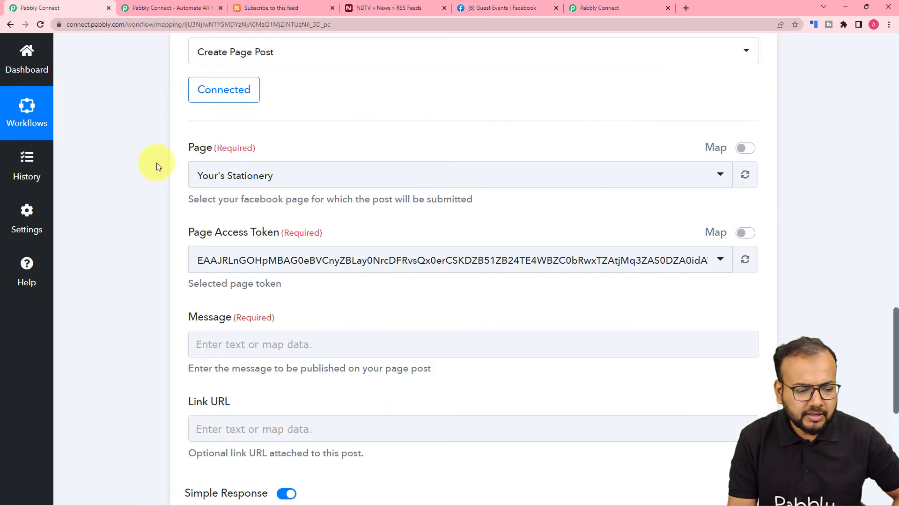
{"action": "left_click", "coordinate": [310, 188]}
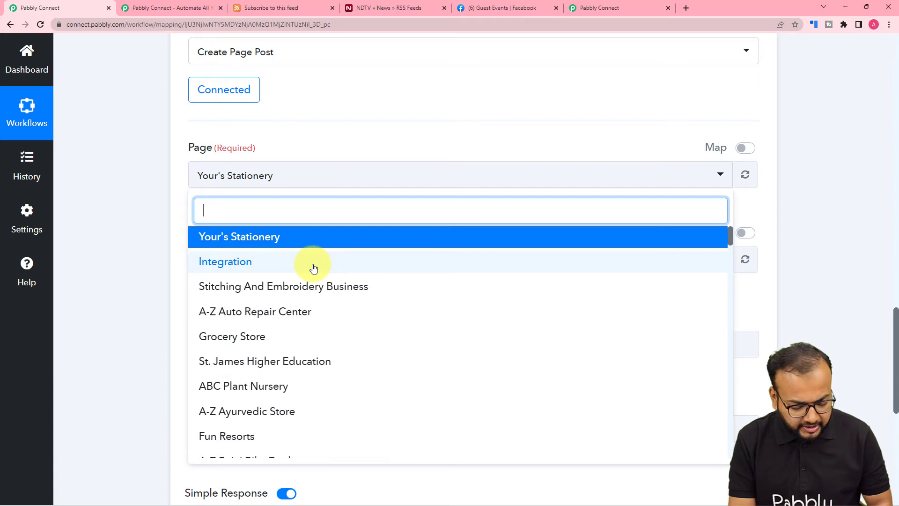
{"action": "type", "text": "guest"}
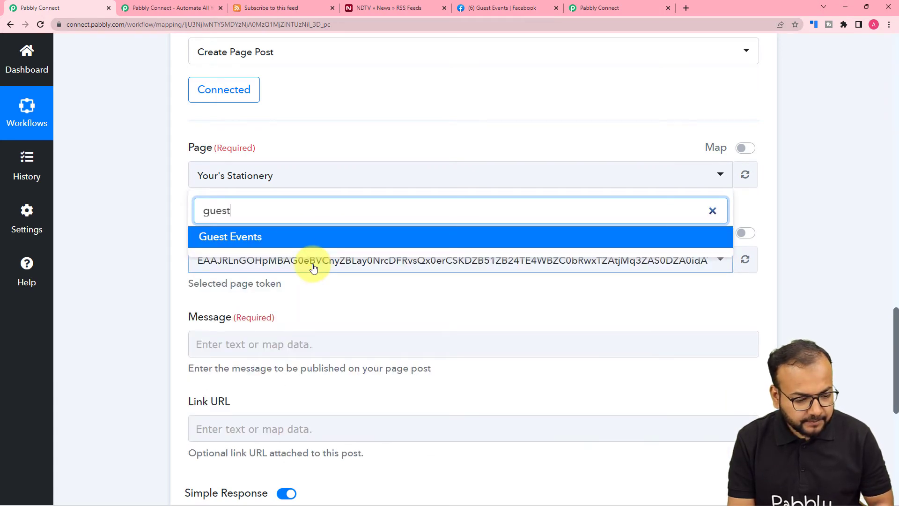
{"action": "left_click", "coordinate": [287, 238]}
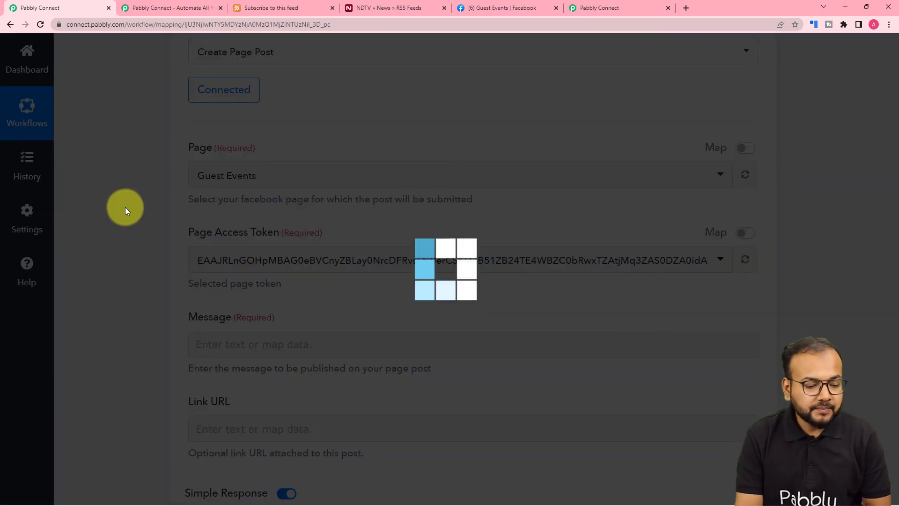
Scroll through the RSS trigger's test response, then down to the Create Page Post action.
{"action": "scroll", "coordinate": [125, 207], "scroll_direction": "down", "scroll_amount": 1}
{"action": "scroll", "coordinate": [125, 206], "scroll_direction": "down", "scroll_amount": 2}
{"action": "scroll", "coordinate": [169, 170], "scroll_direction": "down", "scroll_amount": 2}
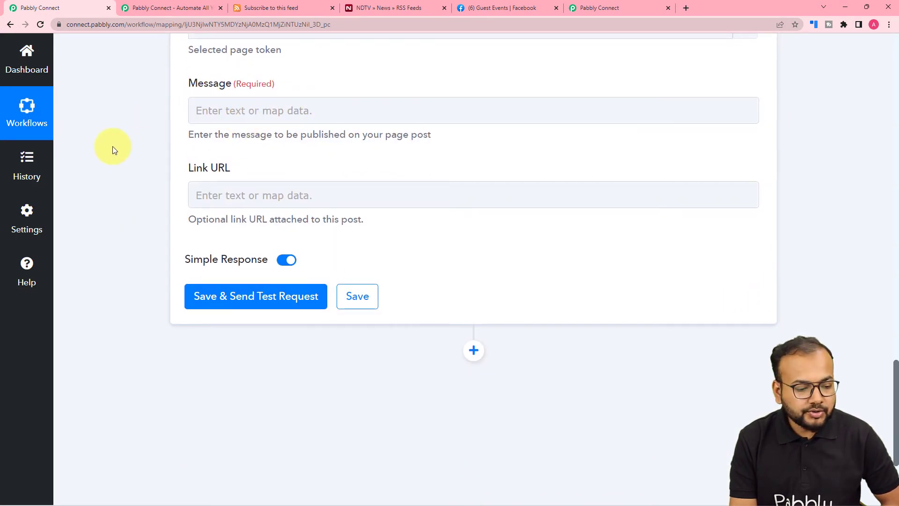
{"action": "scroll", "coordinate": [113, 148], "scroll_direction": "up", "scroll_amount": 5}
{"action": "scroll", "coordinate": [166, 218], "scroll_direction": "down", "scroll_amount": 5}
{"action": "scroll", "coordinate": [139, 192], "scroll_direction": "up", "scroll_amount": 6}
{"action": "scroll", "coordinate": [139, 192], "scroll_direction": "up", "scroll_amount": 9}
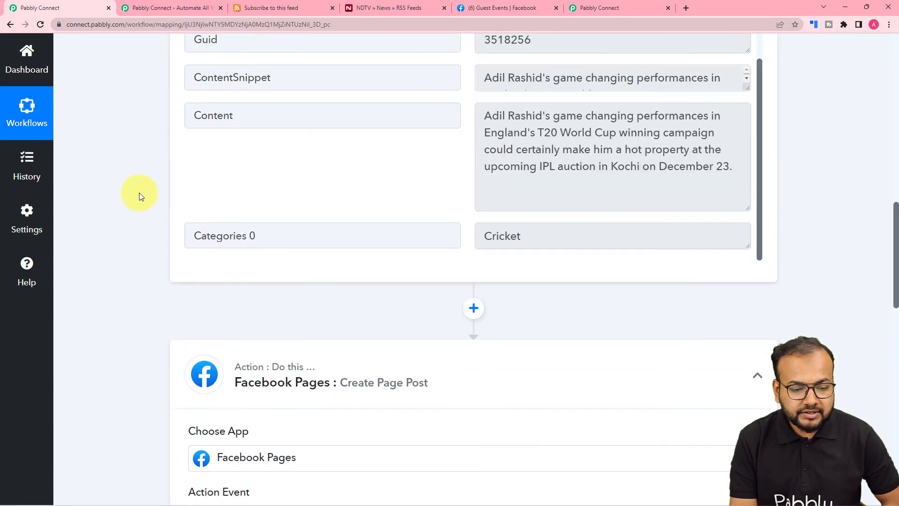
{"action": "scroll", "coordinate": [139, 193], "scroll_direction": "up", "scroll_amount": 3}
{"action": "scroll", "coordinate": [139, 192], "scroll_direction": "up", "scroll_amount": 1}
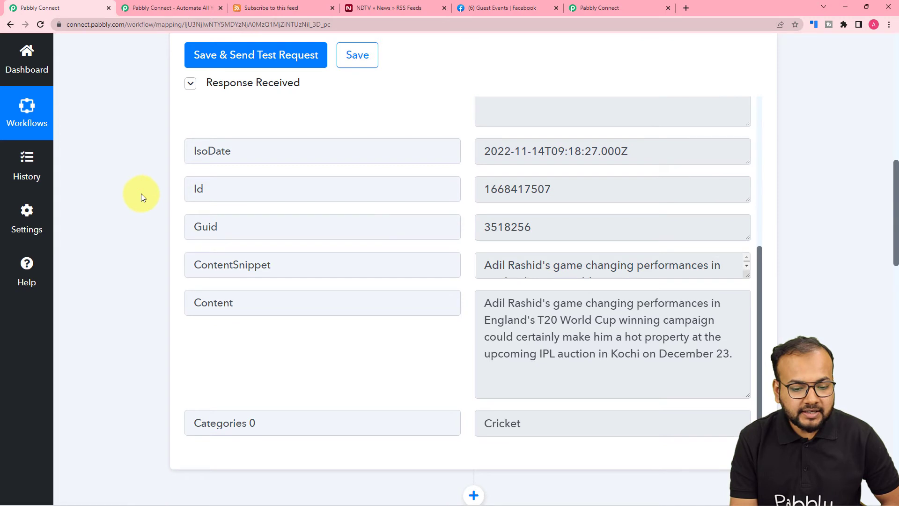
{"action": "scroll", "coordinate": [358, 233], "scroll_direction": "up", "scroll_amount": 4}
{"action": "scroll", "coordinate": [358, 233], "scroll_direction": "up", "scroll_amount": 1}
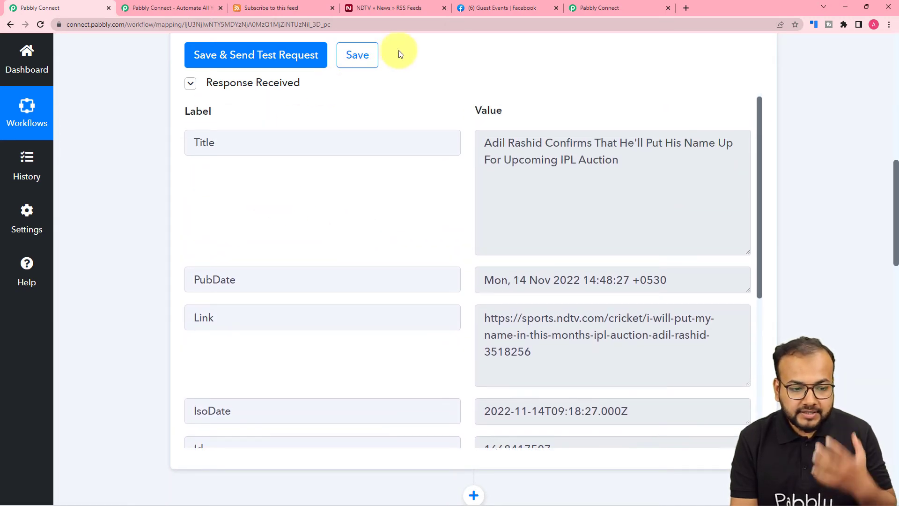
{"action": "scroll", "coordinate": [444, 71], "scroll_direction": "up", "scroll_amount": 4}
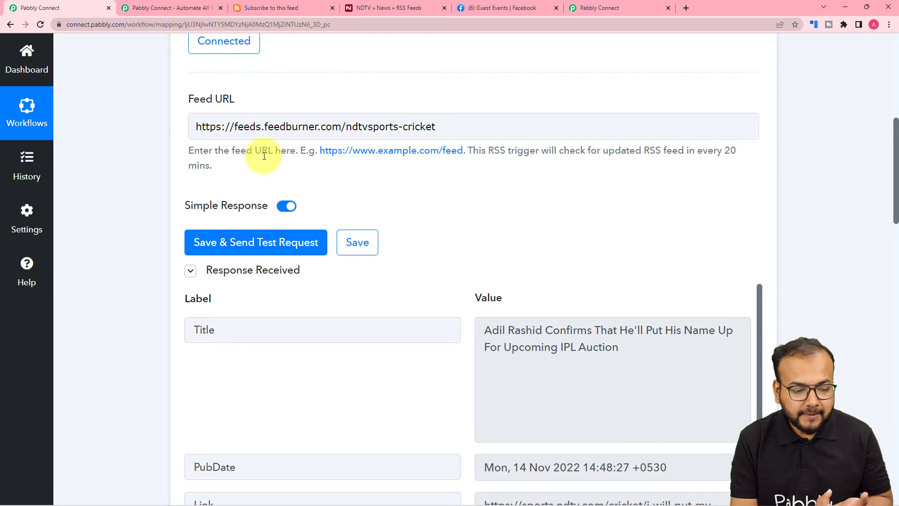
{"action": "scroll", "coordinate": [161, 174], "scroll_direction": "down", "scroll_amount": 20}
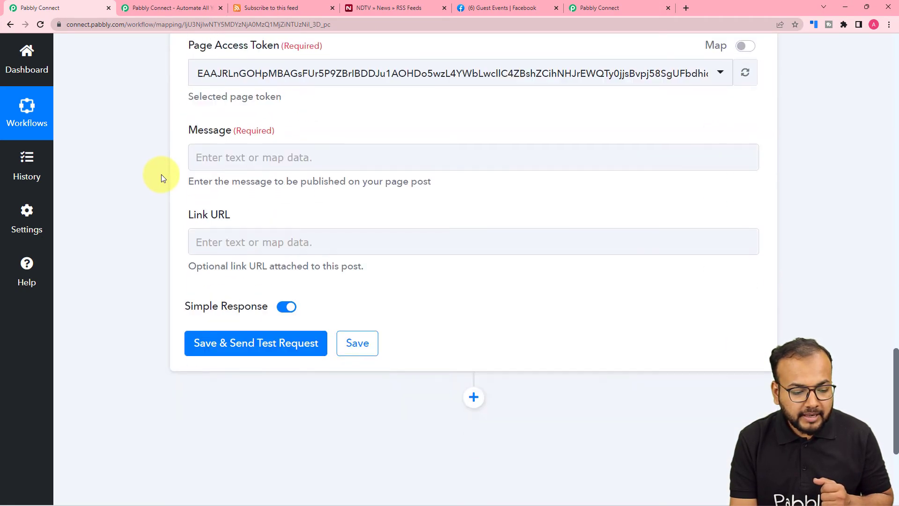
Map the RSS item's Title into the post Message field.
{"action": "left_click", "coordinate": [267, 156]}
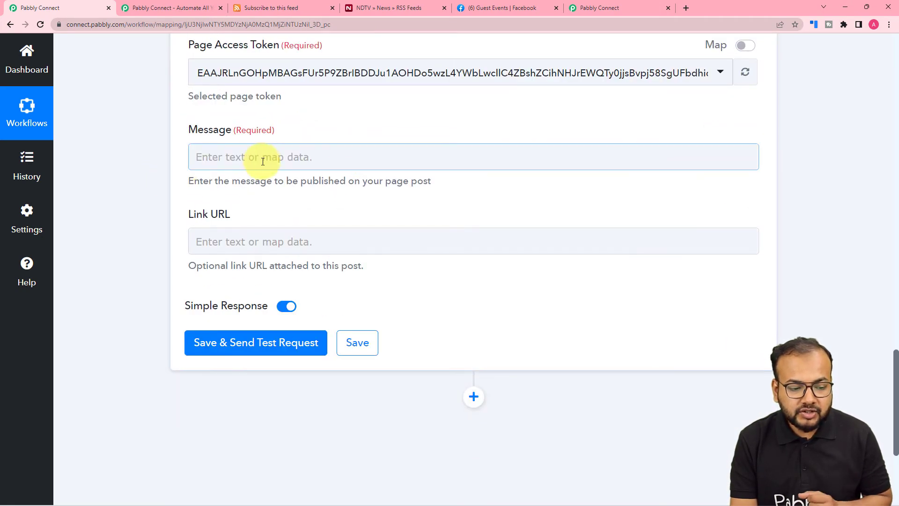
{"action": "left_click", "coordinate": [267, 160]}
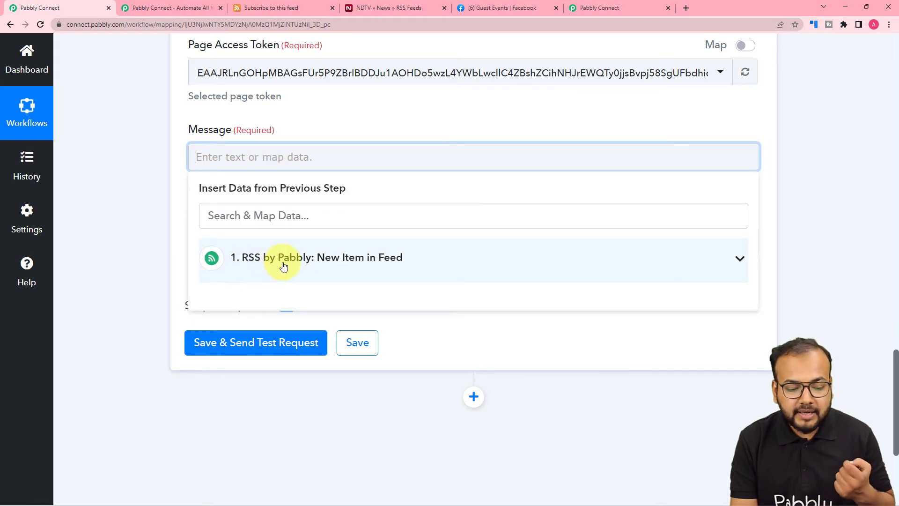
{"action": "left_click", "coordinate": [333, 275]}
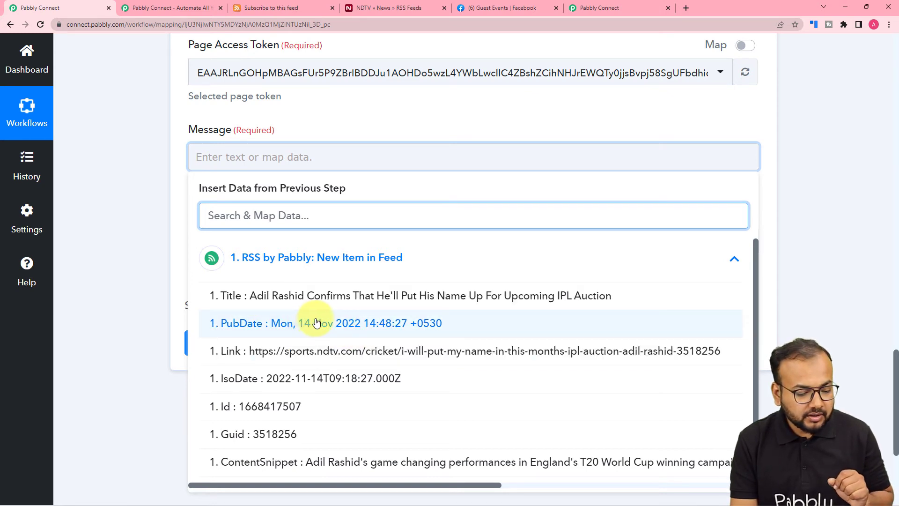
{"action": "left_click", "coordinate": [359, 301]}
{"action": "left_click", "coordinate": [131, 201]}
Map the RSS item's Link into the Link URL field.
{"action": "scroll", "coordinate": [131, 201], "scroll_direction": "down", "scroll_amount": 3}
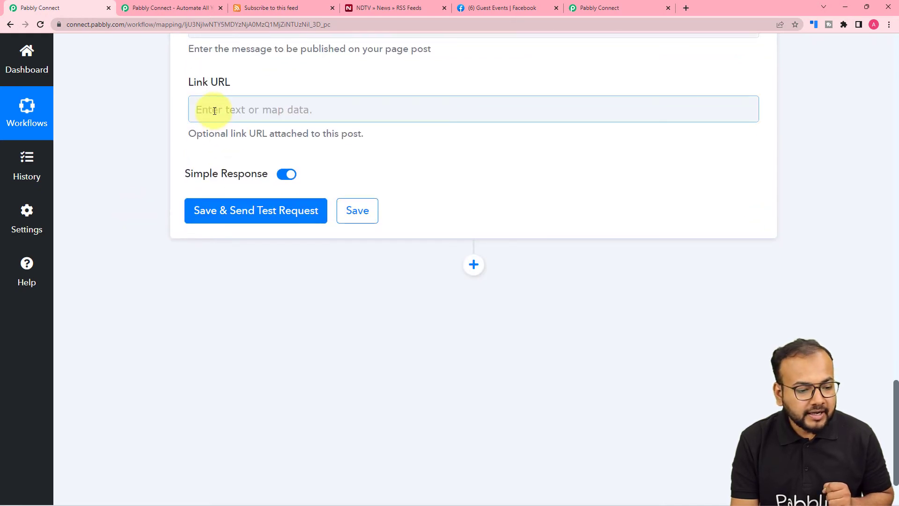
{"action": "left_click", "coordinate": [214, 112]}
{"action": "left_click", "coordinate": [241, 210]}
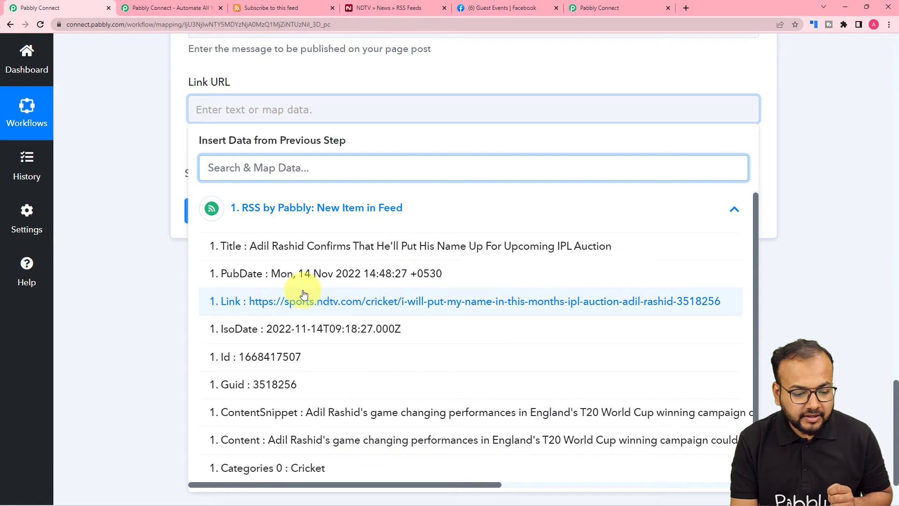
{"action": "left_click", "coordinate": [270, 309]}
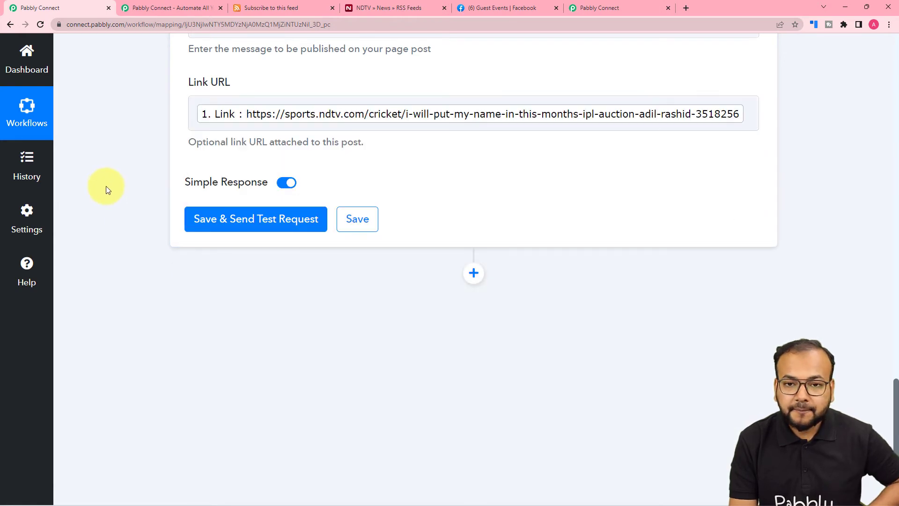
{"action": "scroll", "coordinate": [188, 254], "scroll_direction": "up", "scroll_amount": 1}
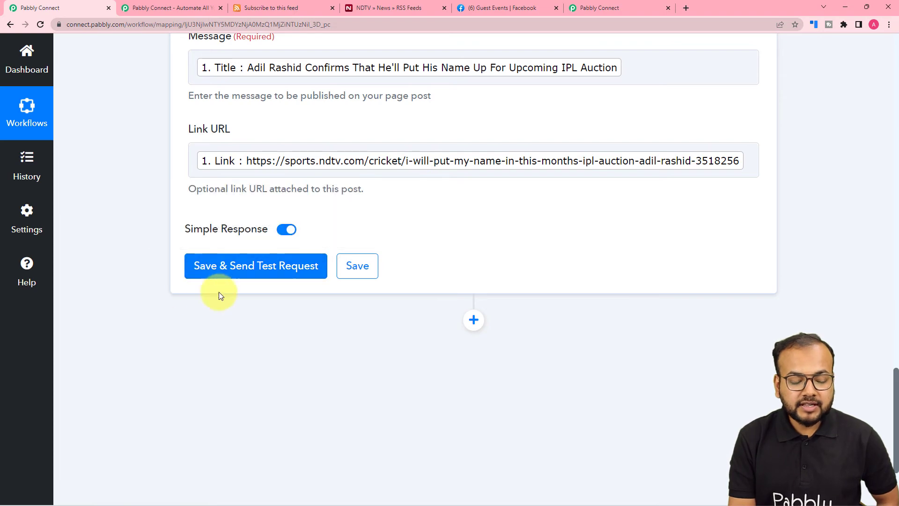
Save the Create Page Post action and send a test post, returning a Facebook post Id.
{"action": "left_click", "coordinate": [503, 8]}
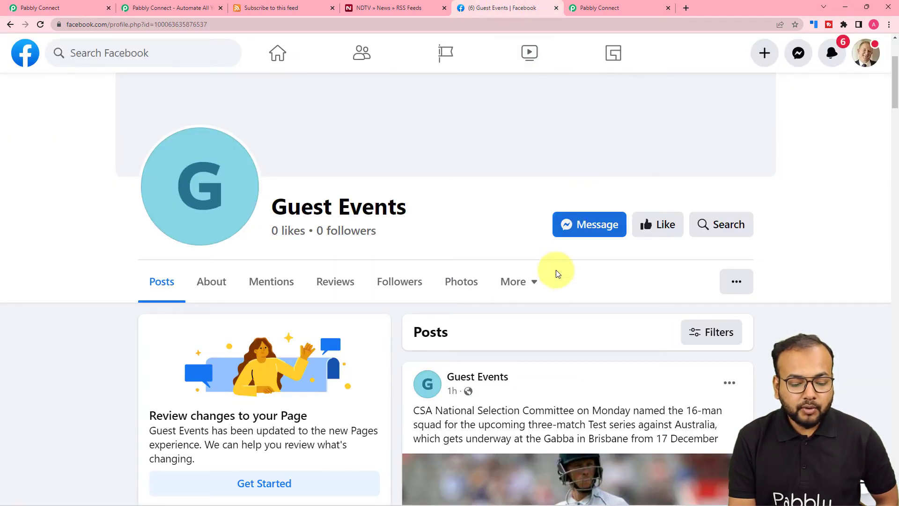
{"action": "scroll", "coordinate": [542, 293], "scroll_direction": "down", "scroll_amount": 5}
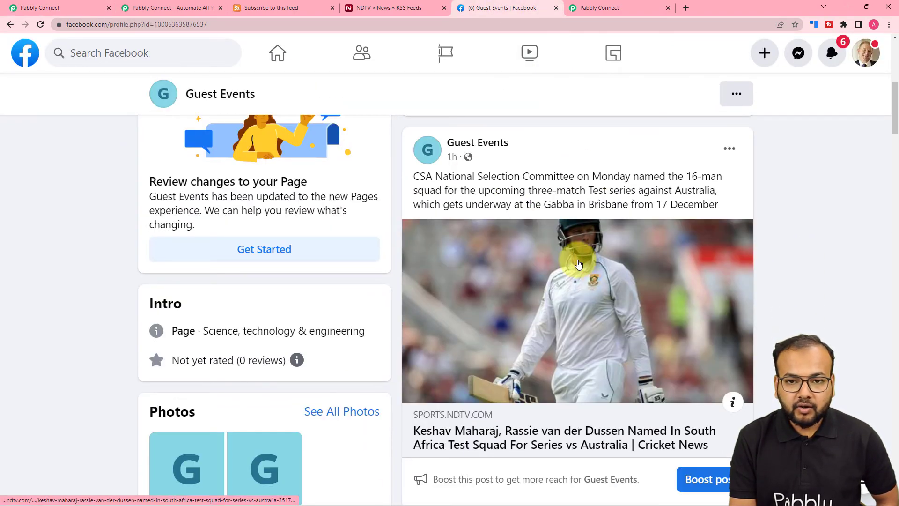
{"action": "left_click", "coordinate": [62, 4]}
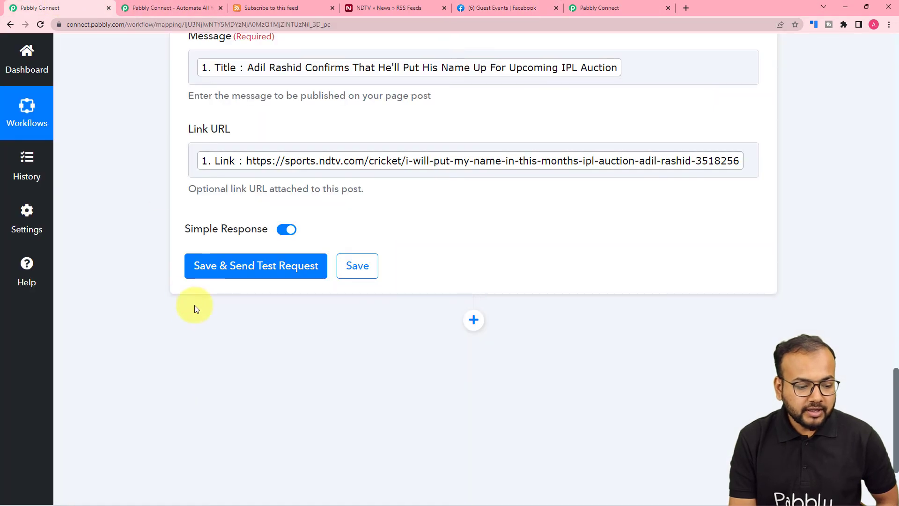
{"action": "left_click", "coordinate": [225, 263]}
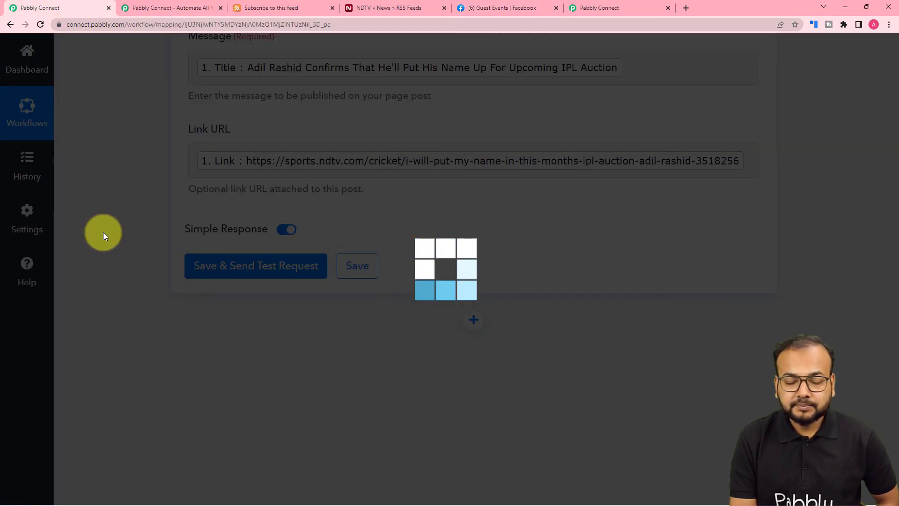
{"action": "scroll", "coordinate": [105, 232], "scroll_direction": "down", "scroll_amount": 2}
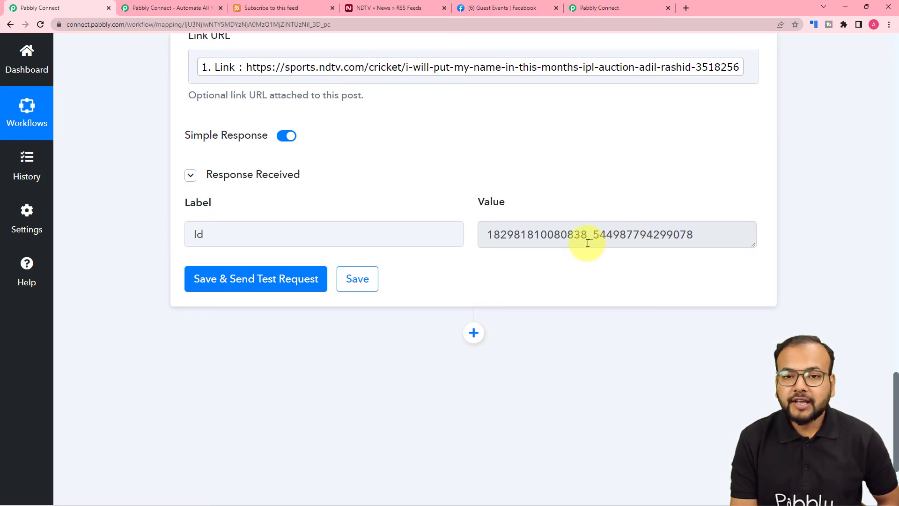
Reload Guest Events, find the new Adil Rashid IPL auction post and open its NDTV link.
{"action": "left_click", "coordinate": [524, 8]}
{"action": "left_click", "coordinate": [41, 26]}
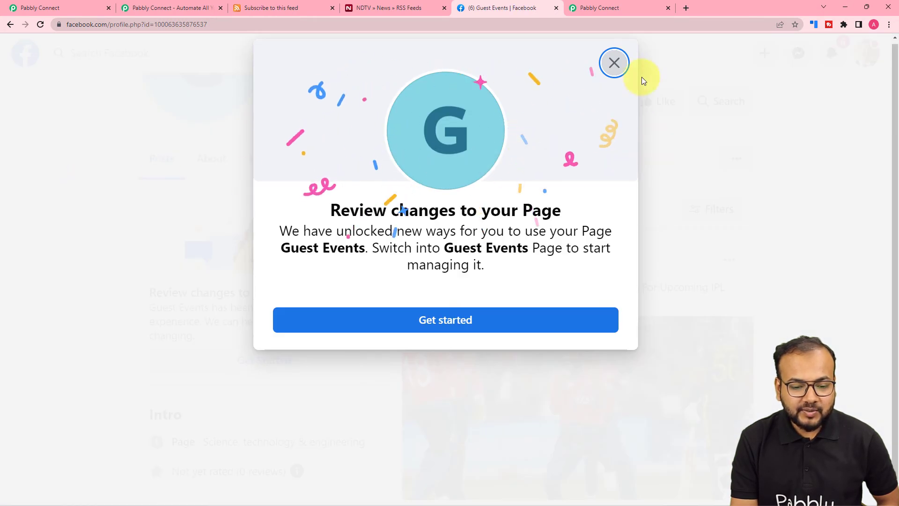
{"action": "left_click", "coordinate": [614, 62]}
{"action": "scroll", "coordinate": [612, 241], "scroll_direction": "down", "scroll_amount": 2}
{"action": "scroll", "coordinate": [437, 246], "scroll_direction": "down", "scroll_amount": 2}
{"action": "scroll", "coordinate": [387, 250], "scroll_direction": "up", "scroll_amount": 3}
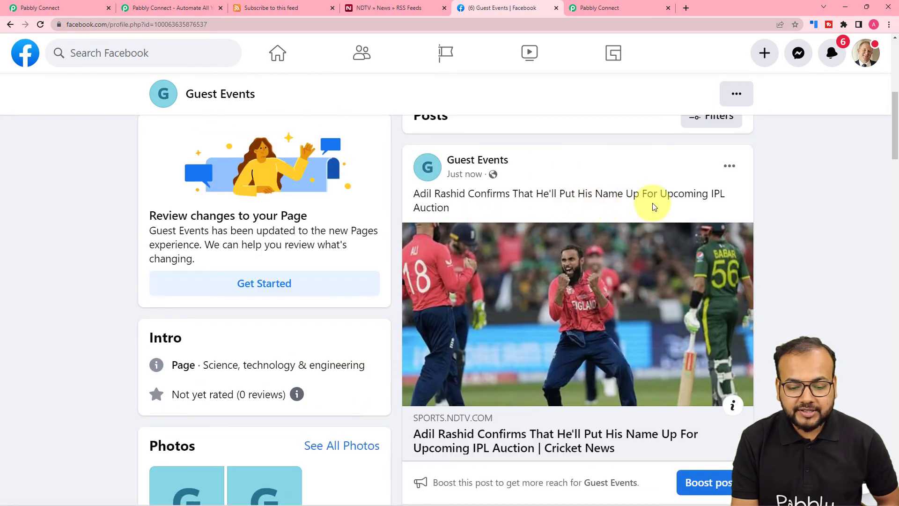
{"action": "scroll", "coordinate": [349, 215], "scroll_direction": "down", "scroll_amount": 2}
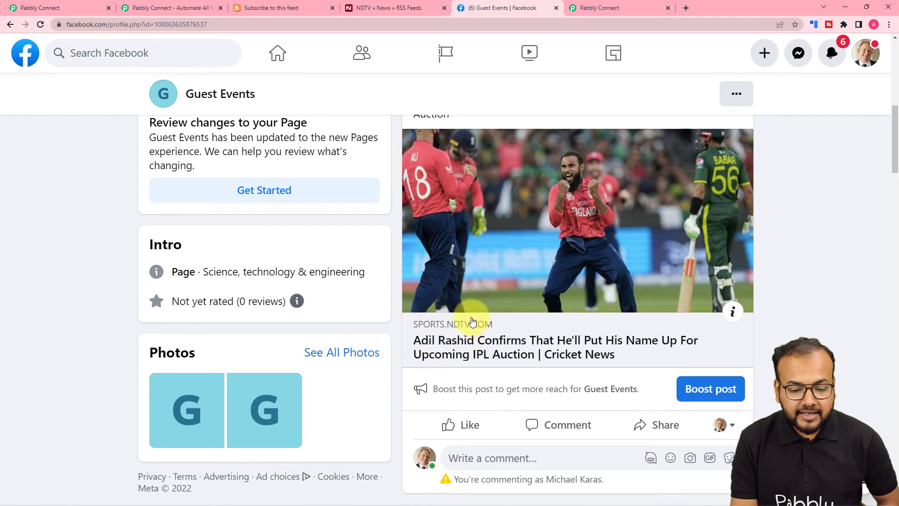
{"action": "left_click", "coordinate": [450, 350]}
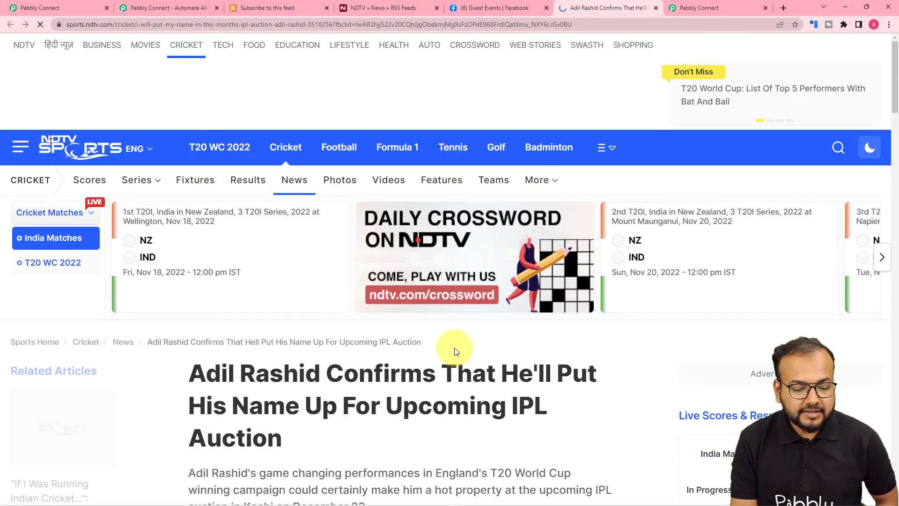
Decline the match-alerts prompt, read the Adil Rashid article, then return to NDTV's RSS feeds page.
{"action": "scroll", "coordinate": [392, 372], "scroll_direction": "down", "scroll_amount": 3}
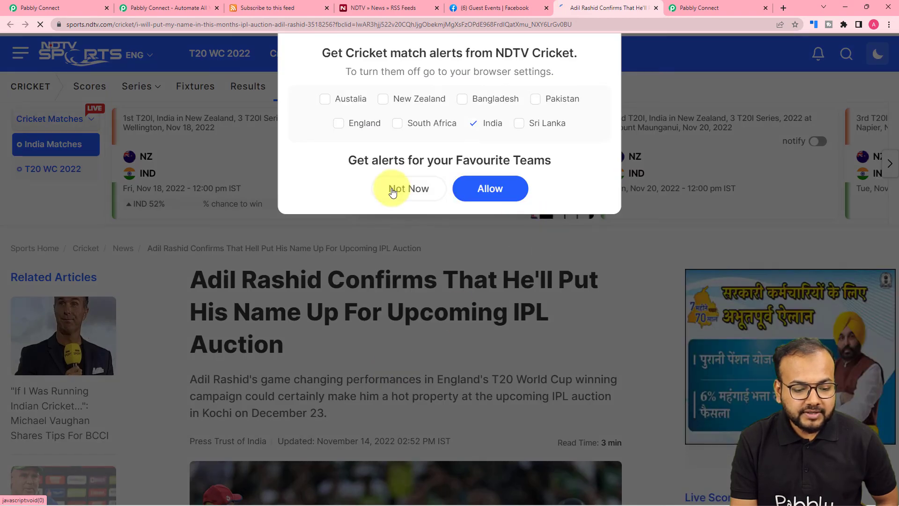
{"action": "left_click", "coordinate": [402, 188]}
{"action": "scroll", "coordinate": [341, 287], "scroll_direction": "down", "scroll_amount": 1}
{"action": "scroll", "coordinate": [340, 287], "scroll_direction": "down", "scroll_amount": 4}
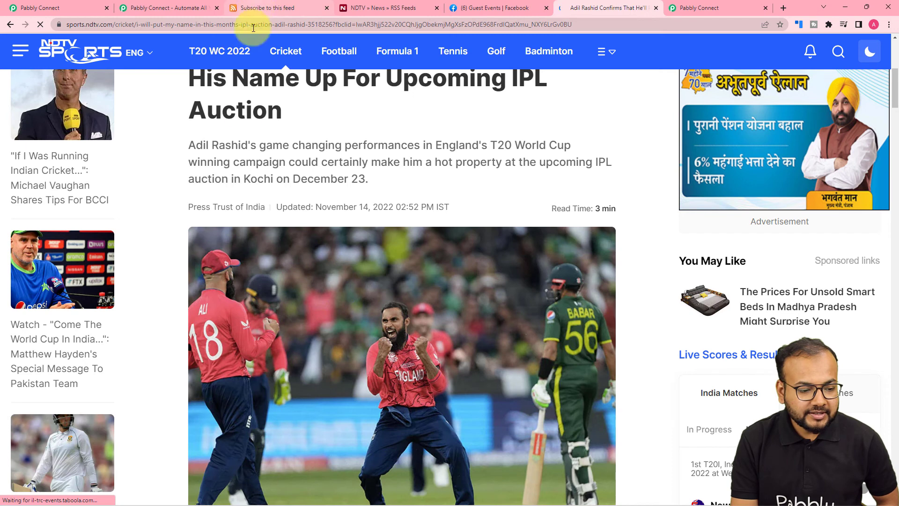
{"action": "scroll", "coordinate": [237, 145], "scroll_direction": "up", "scroll_amount": 2}
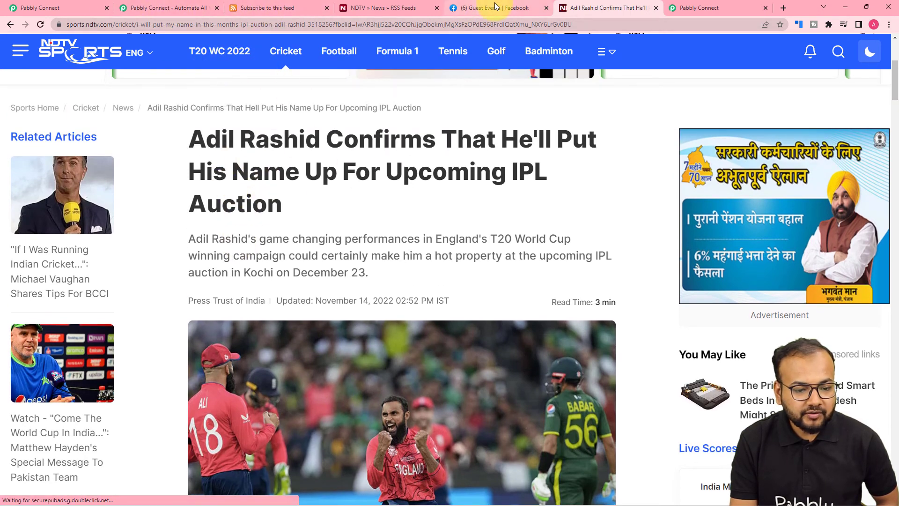
{"action": "left_click", "coordinate": [473, 8]}
{"action": "left_click", "coordinate": [371, 8]}
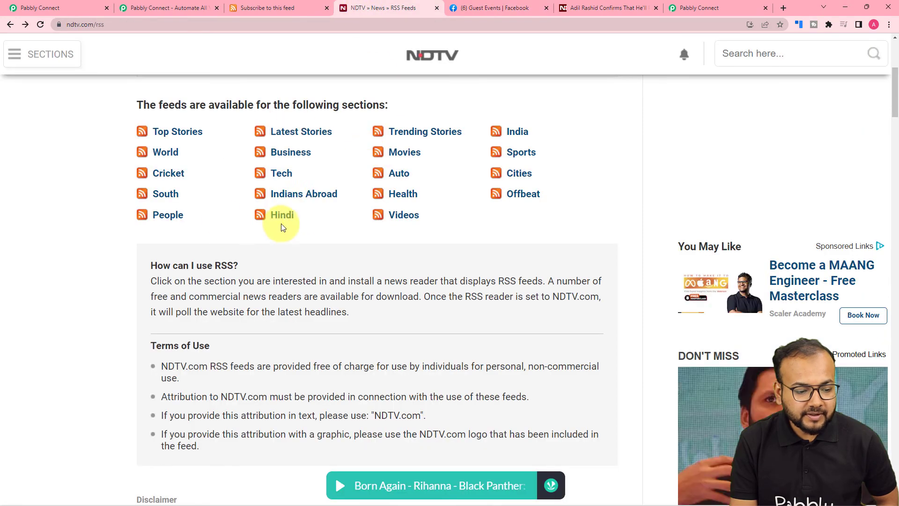
Collapse the Facebook Pages and RSS trigger steps, showing the workflow ON with a 20-minute check.
{"action": "left_click", "coordinate": [47, 8]}
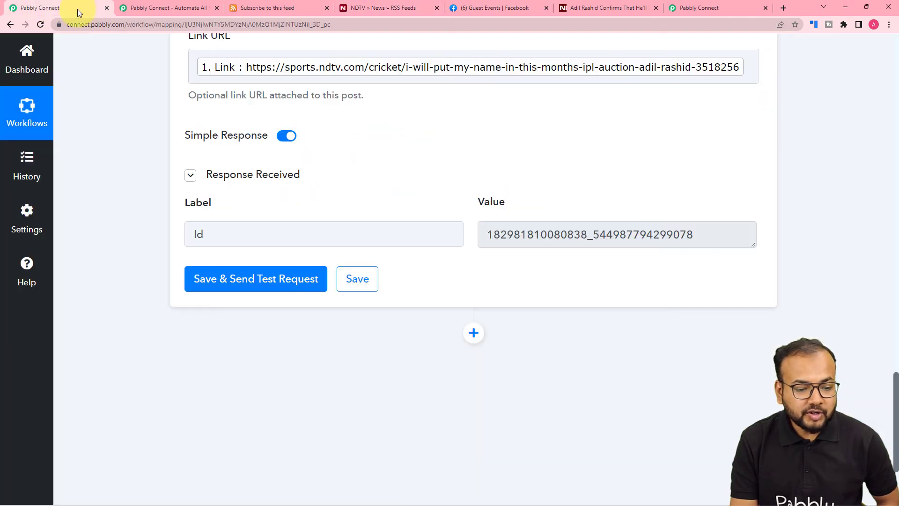
{"action": "scroll", "coordinate": [214, 159], "scroll_direction": "up", "scroll_amount": 5}
{"action": "scroll", "coordinate": [214, 162], "scroll_direction": "up", "scroll_amount": 6}
{"action": "left_click", "coordinate": [758, 142]}
{"action": "scroll", "coordinate": [790, 196], "scroll_direction": "up", "scroll_amount": 15}
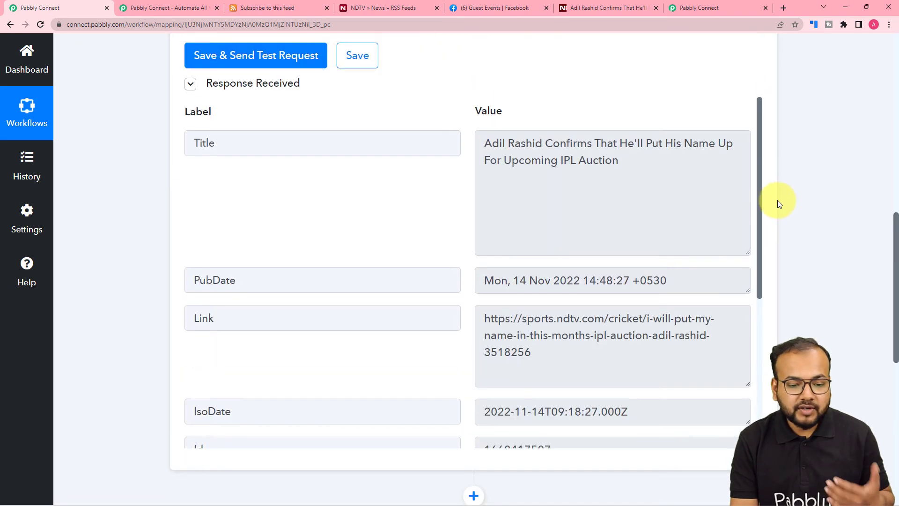
{"action": "left_click", "coordinate": [757, 233]}
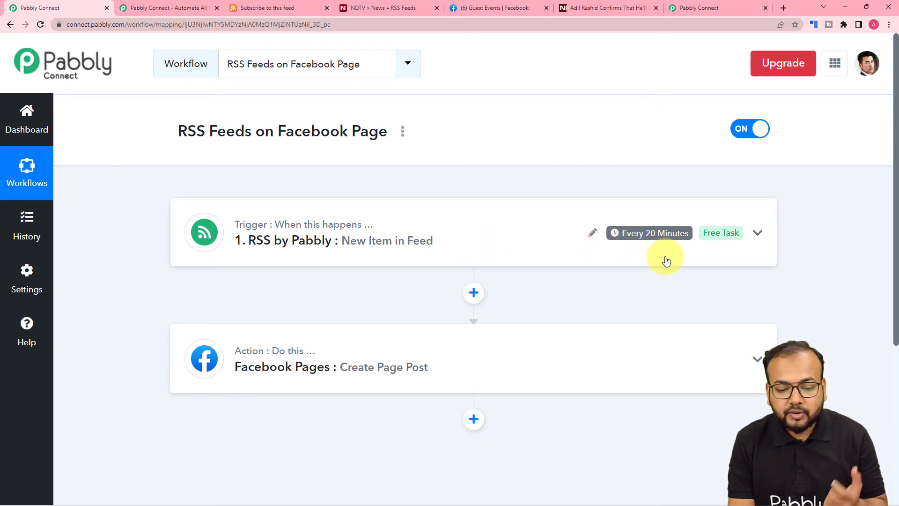
{"action": "mouse_move", "coordinate": [636, 244]}
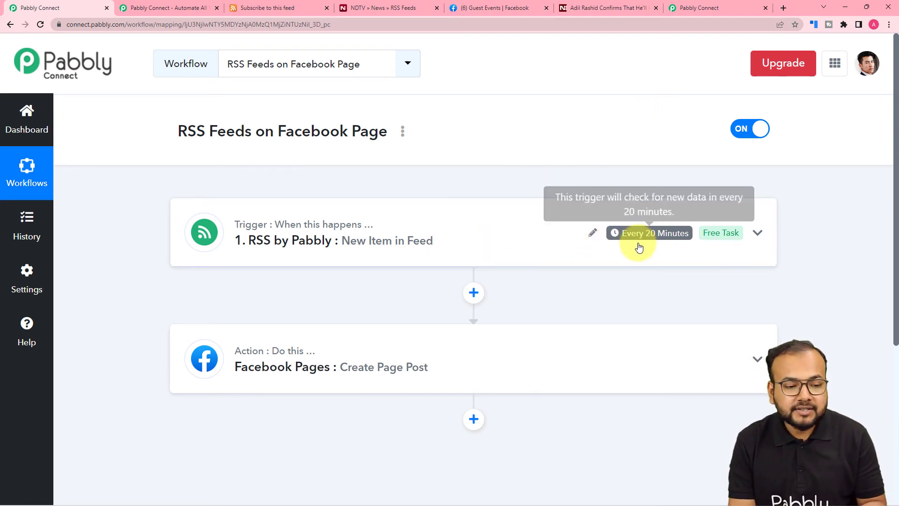